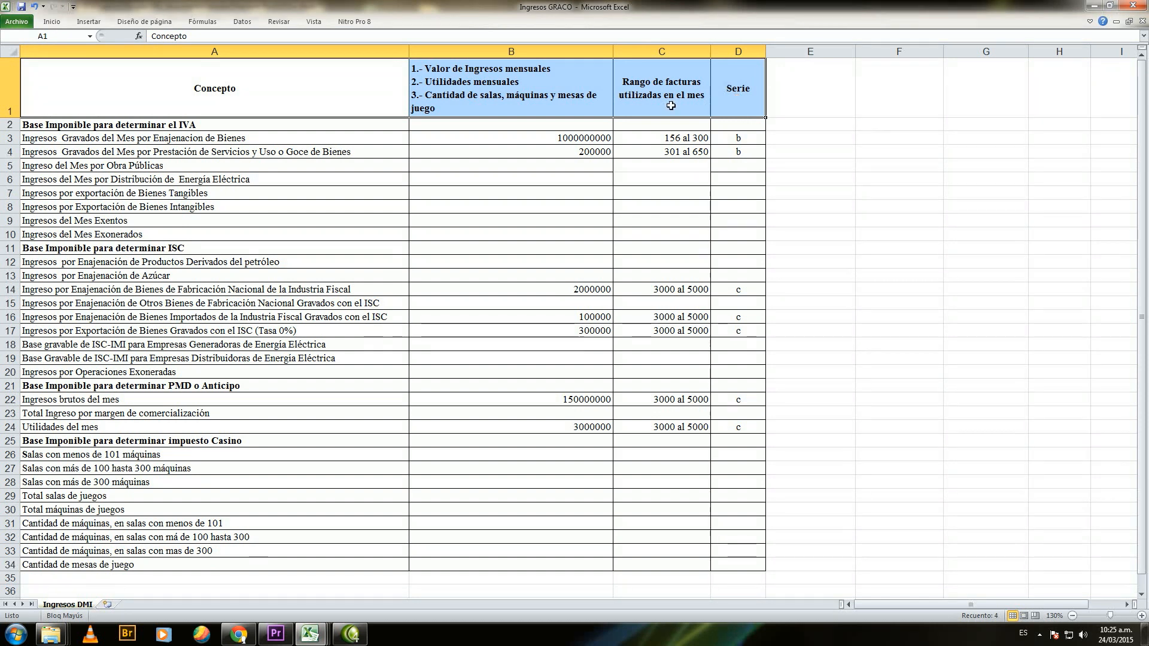
Step: Examine the Concepto column and the monthly values and quantities column of the Ingresos DMI sheet
click(221, 110)
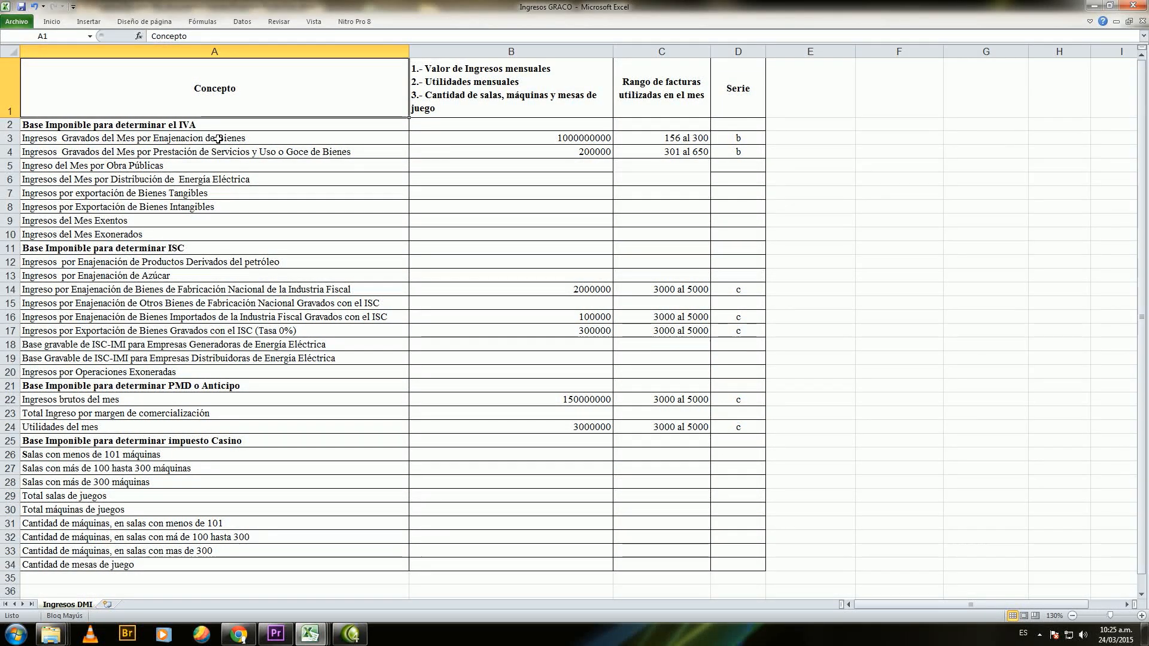
drag(218, 138, 198, 562)
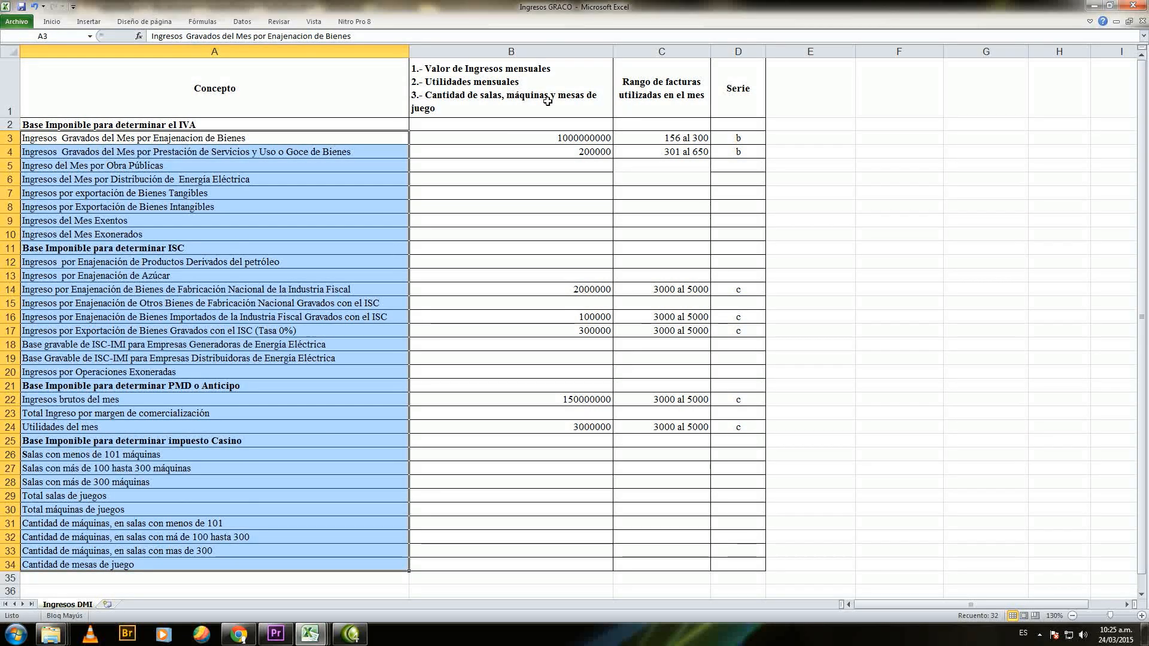
drag(449, 353, 519, 589)
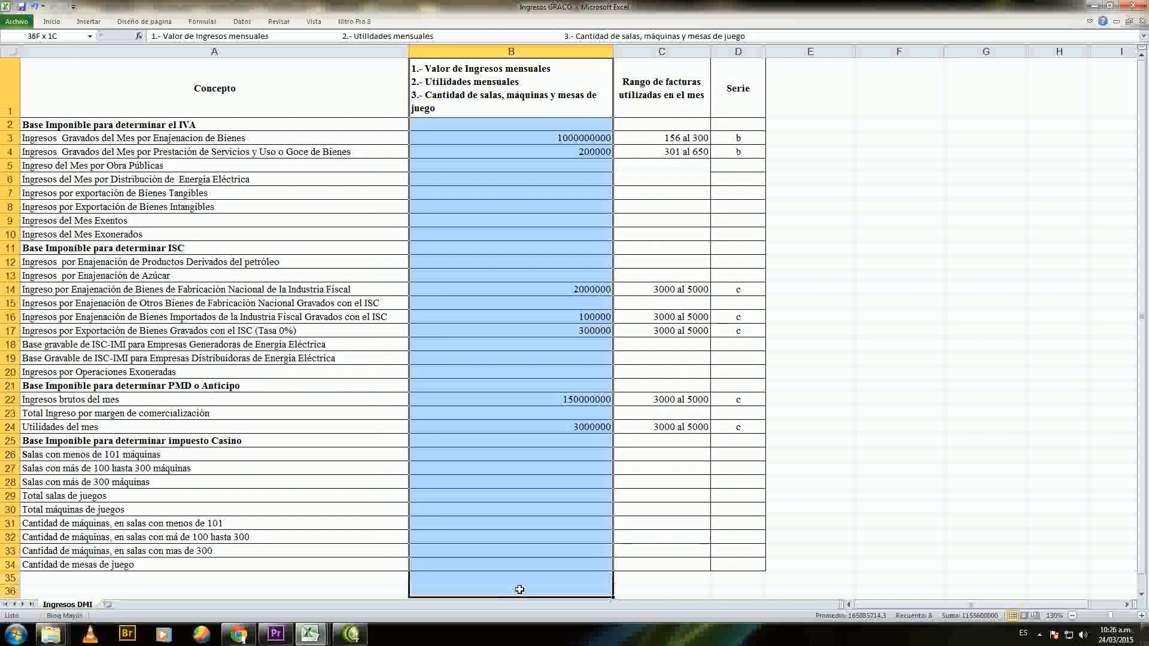
Step: Examine the concepts and values for the IVA, ISC and PMD o Anticipo tax bases in rows 3 to 24
drag(180, 138, 413, 234)
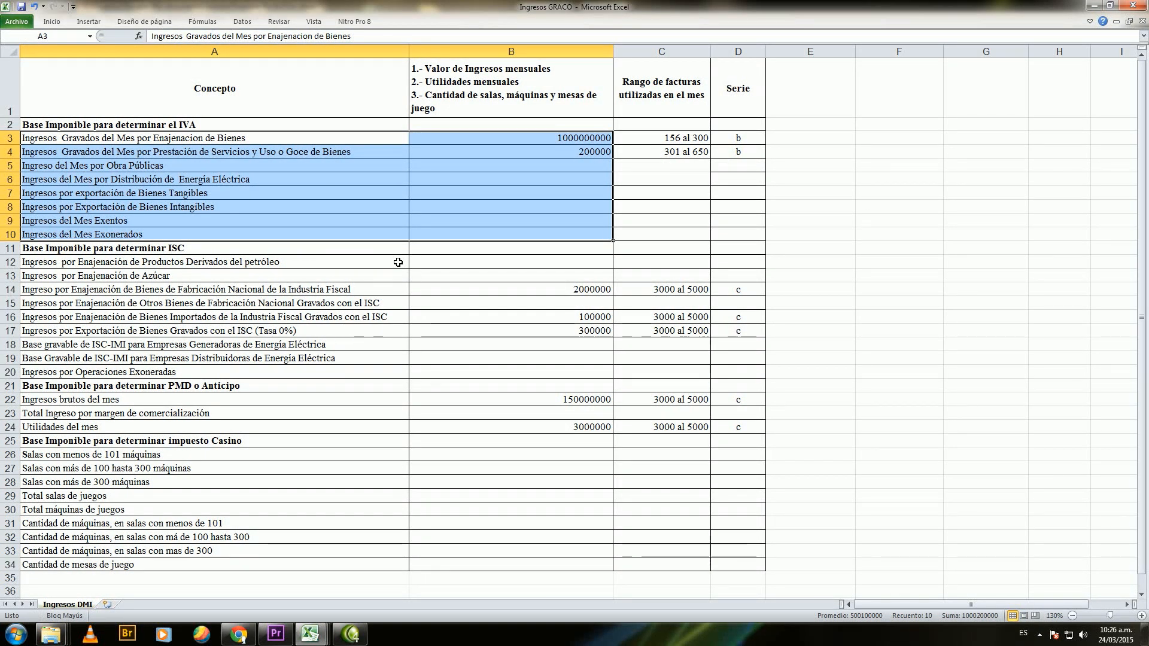
drag(397, 262, 417, 372)
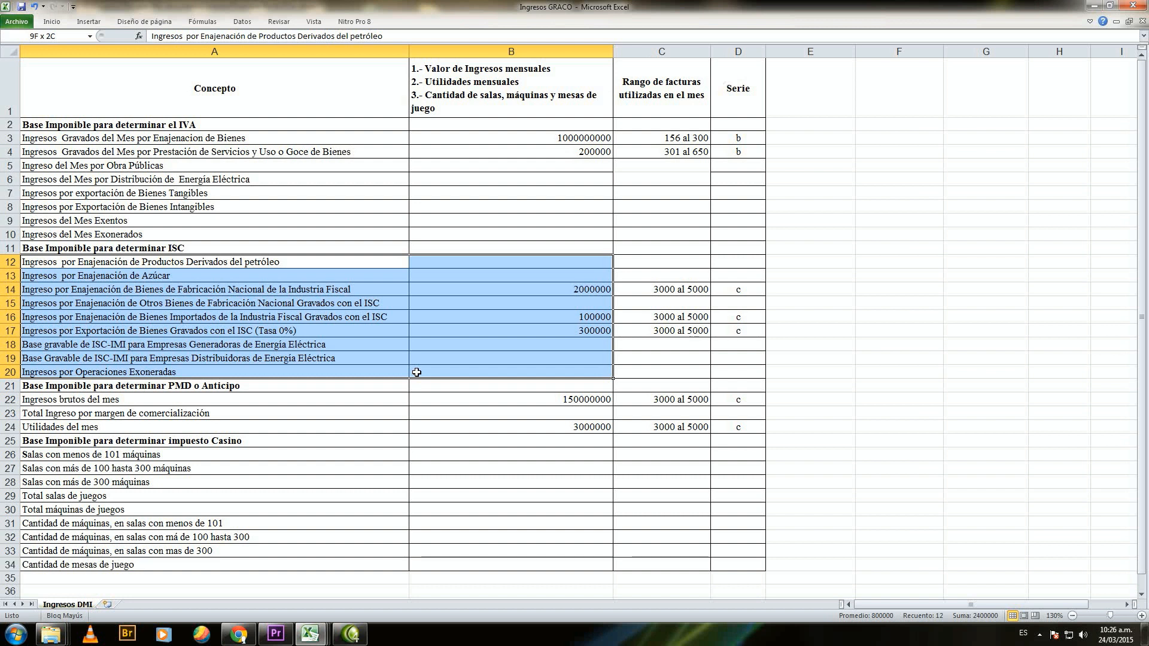
drag(395, 399, 443, 403)
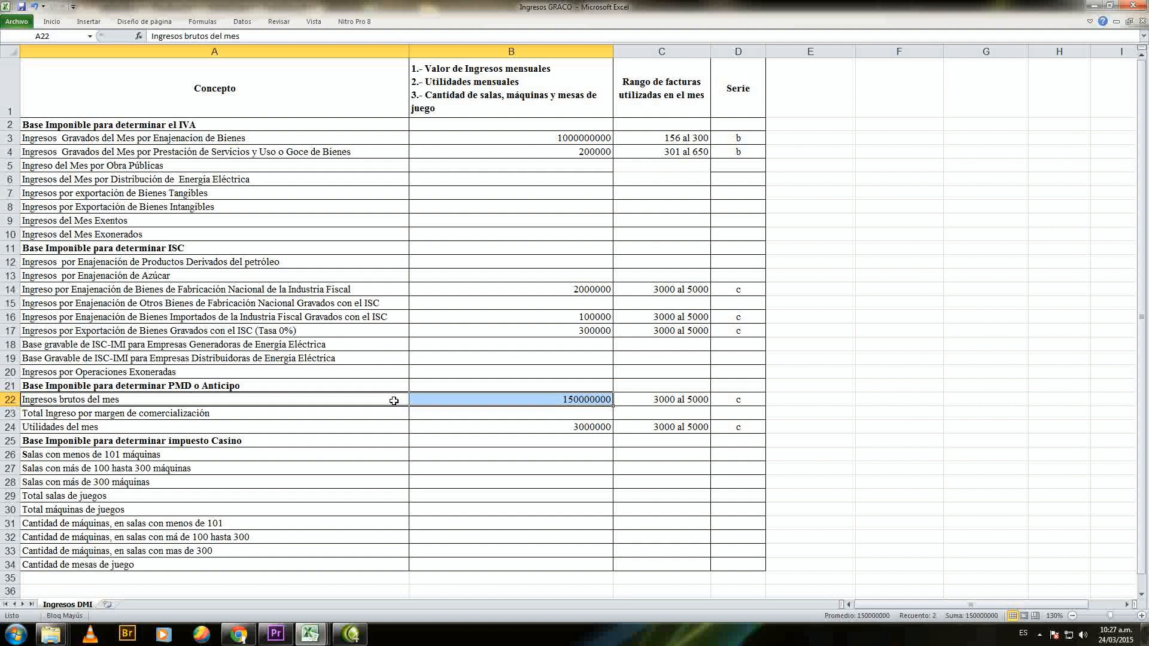
drag(393, 414, 411, 416)
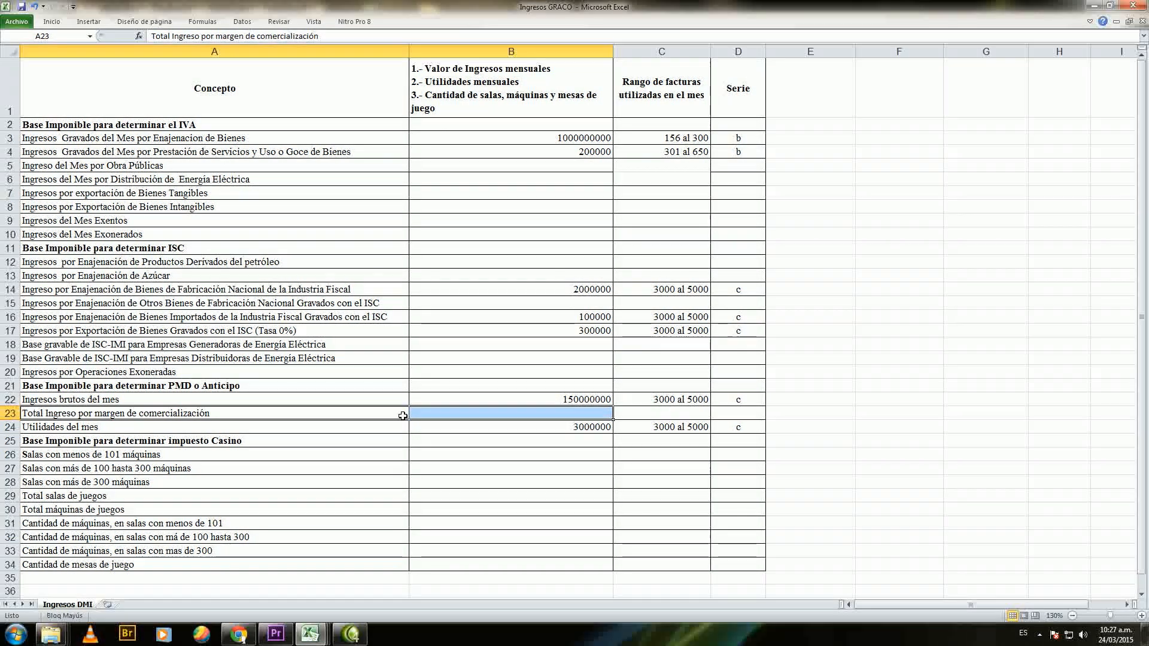
drag(402, 426, 410, 430)
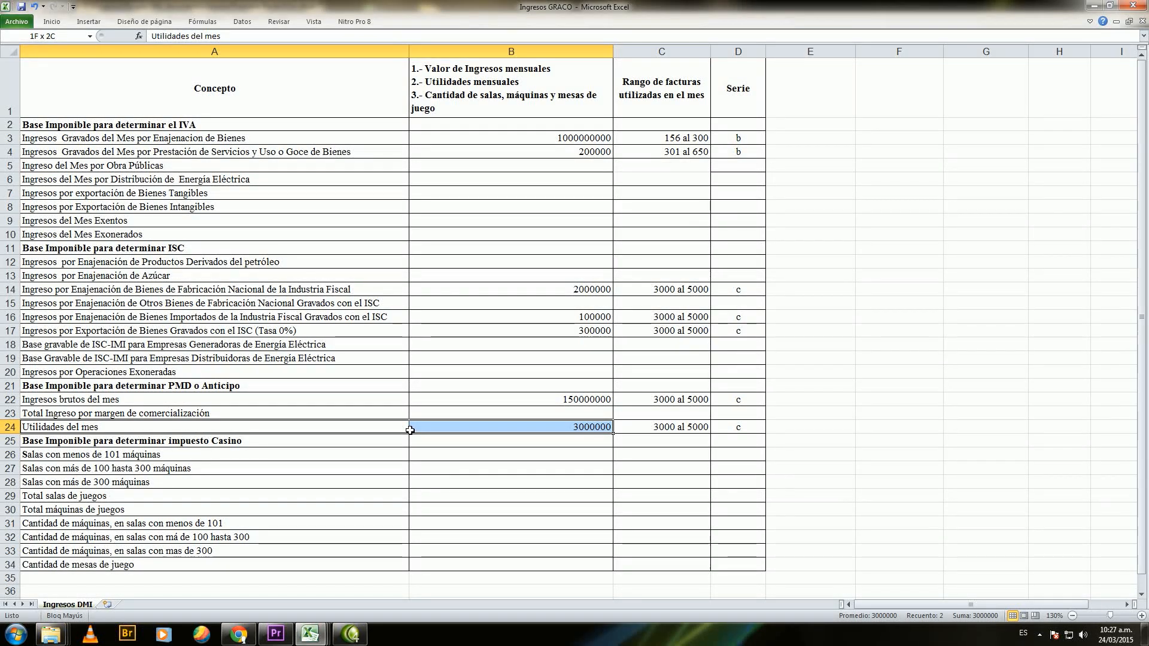
drag(410, 429, 410, 430)
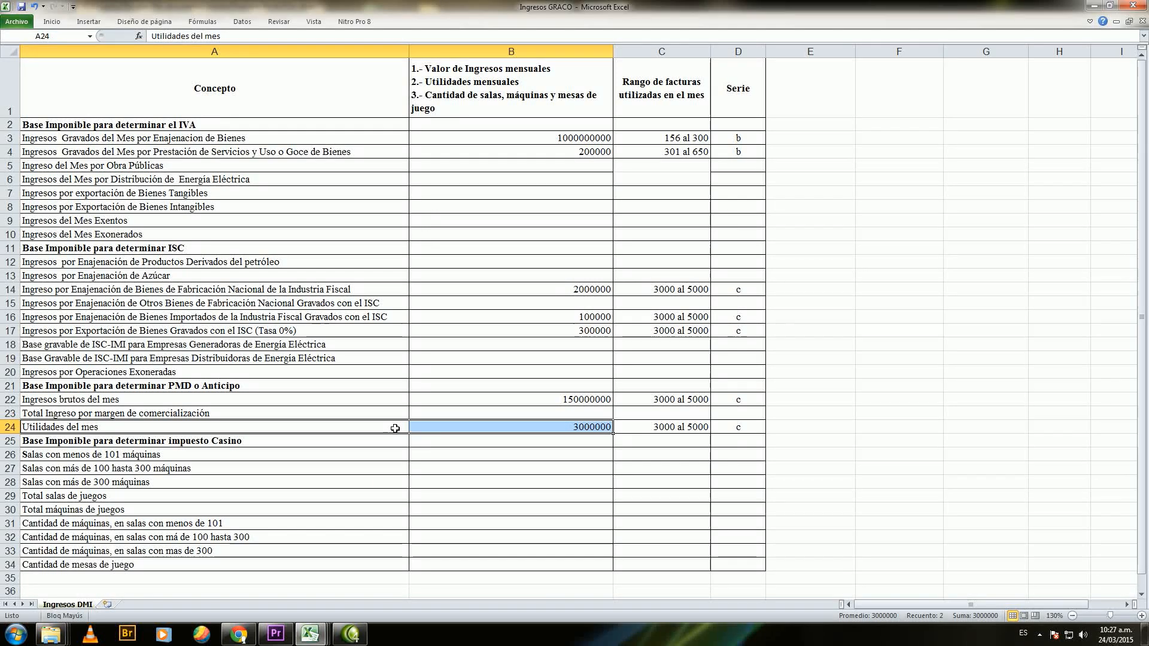
Step: Examine the casino tax rows 26 to 34, covering gaming rooms, machines per room size and gaming tables
drag(372, 455, 378, 563)
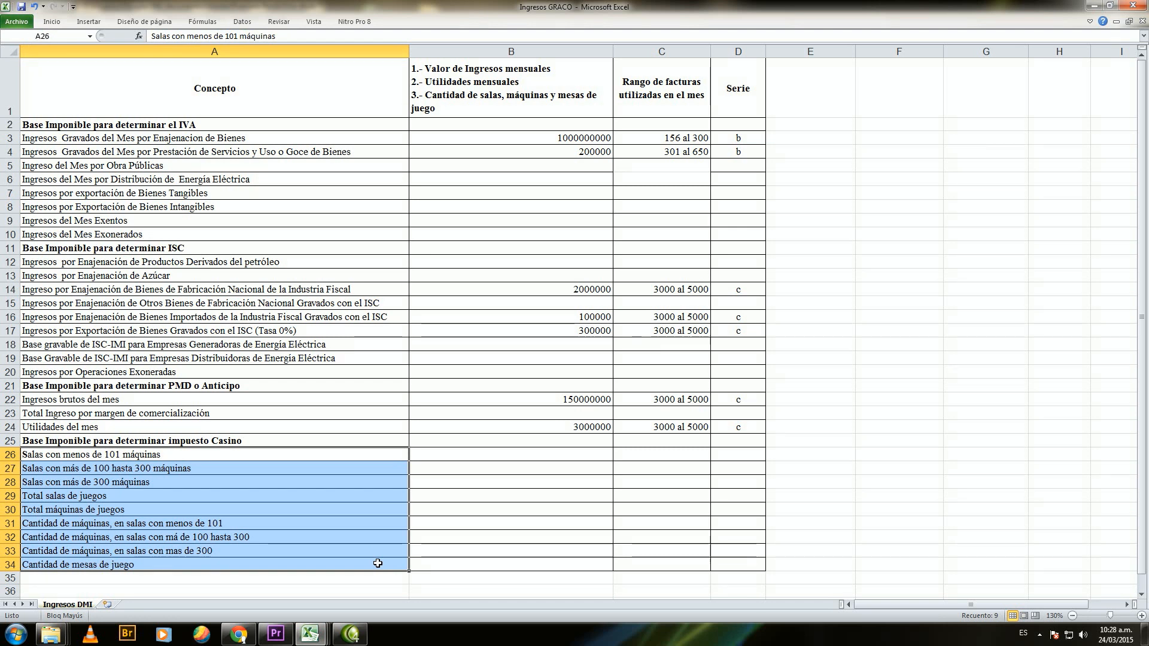
drag(383, 455, 437, 480)
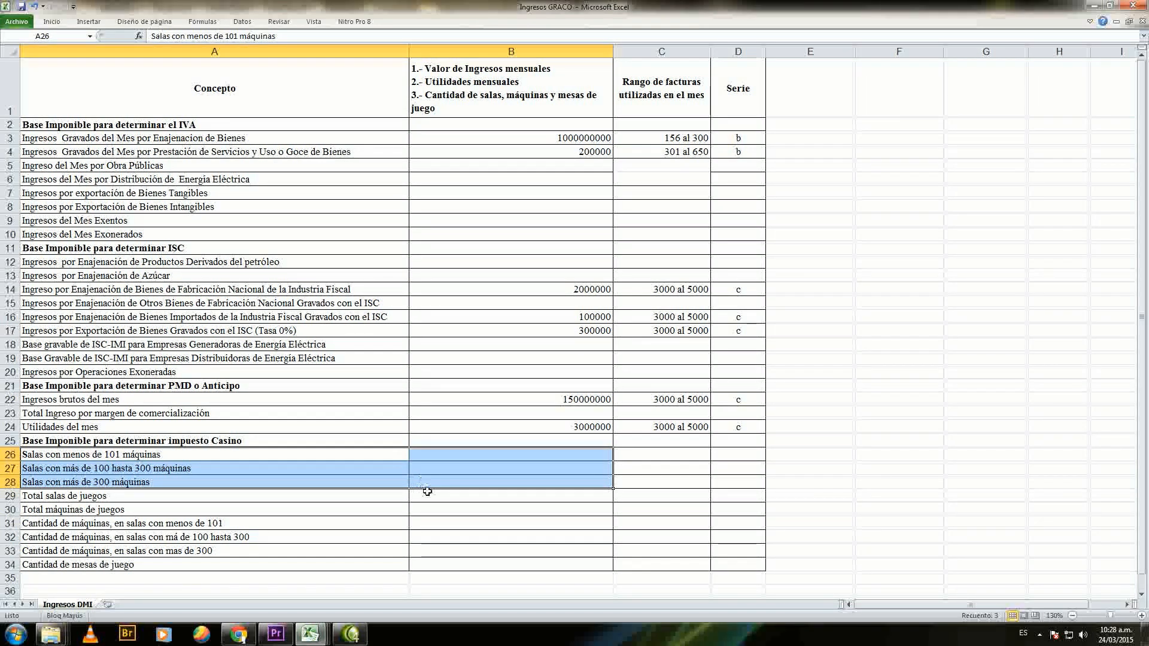
drag(400, 498, 419, 497)
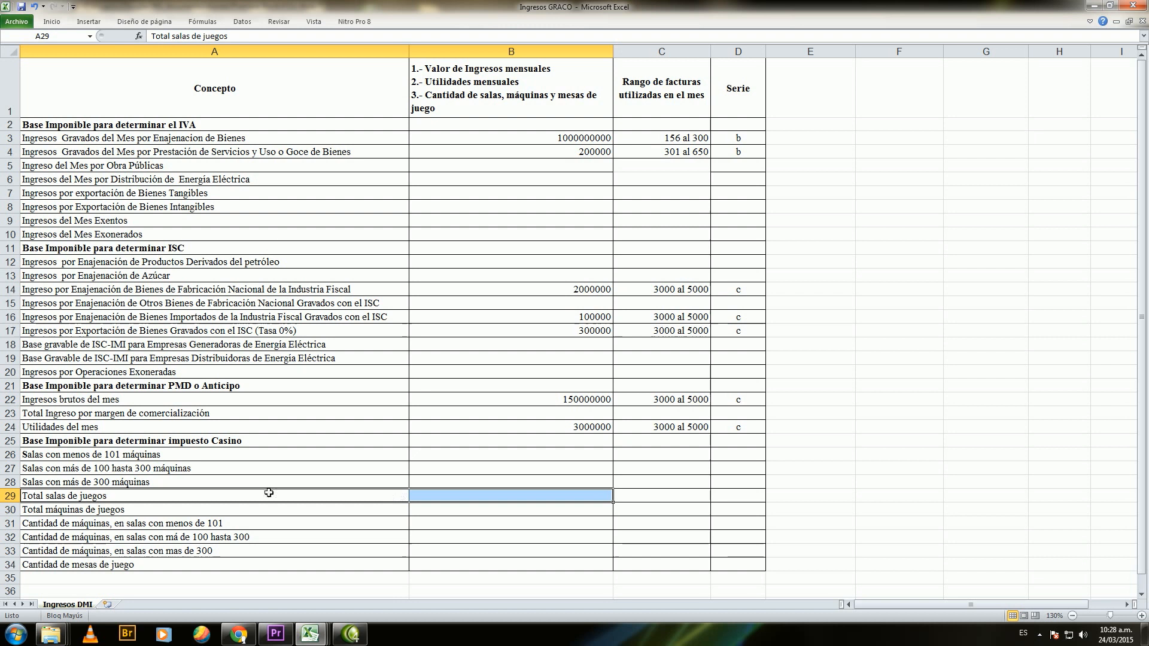
click(398, 521)
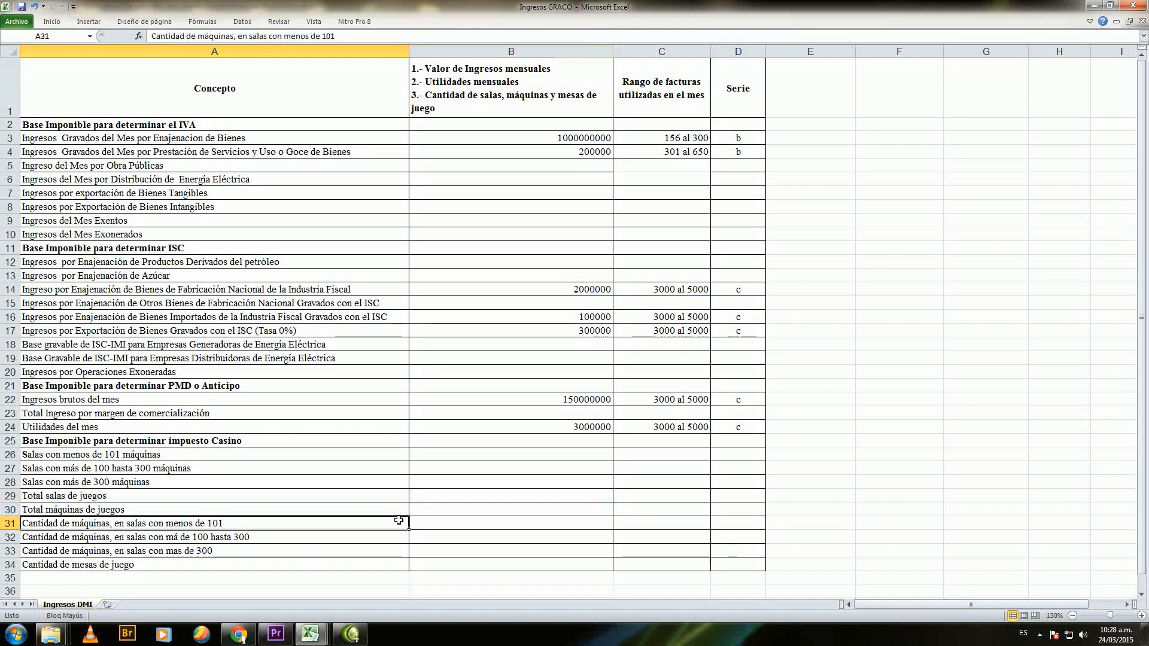
drag(399, 521, 430, 547)
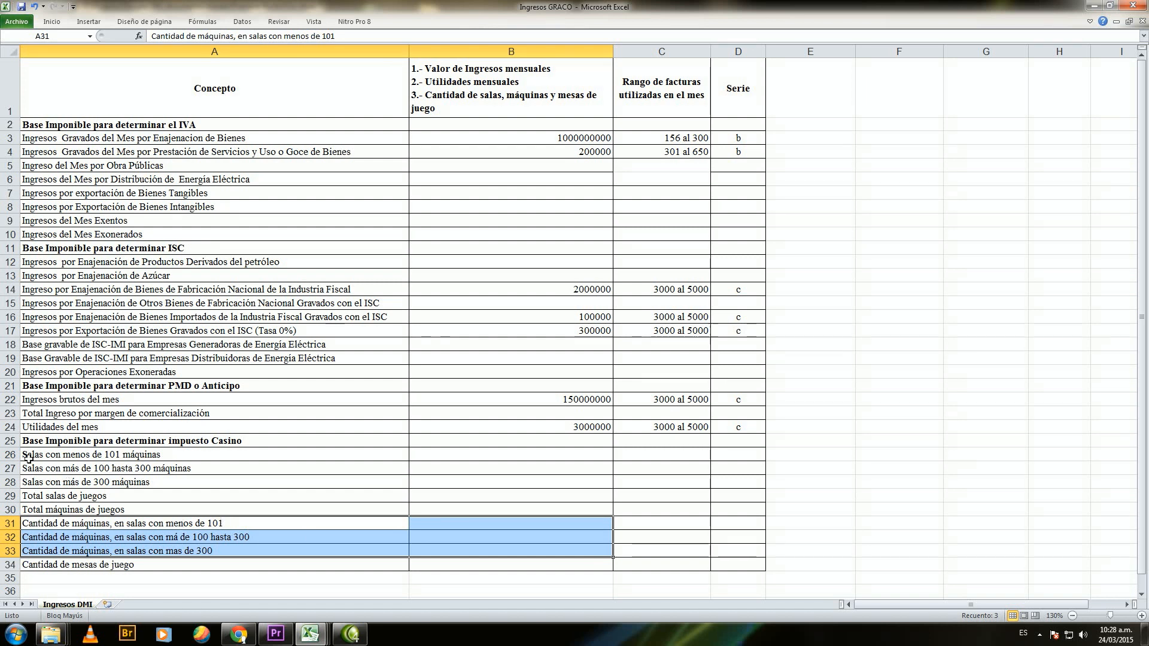
drag(382, 564, 429, 566)
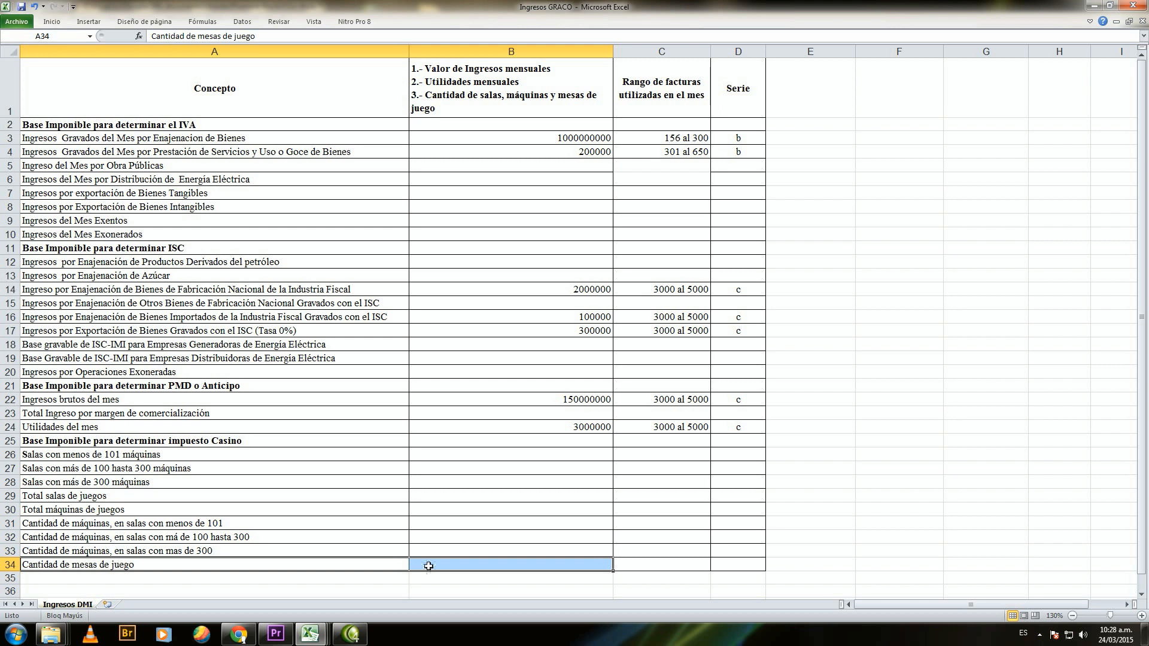
Step: Examine the invoice range and Serie columns, including their entries for the IVA, ISC and PMD rows
click(646, 78)
drag(651, 78, 642, 568)
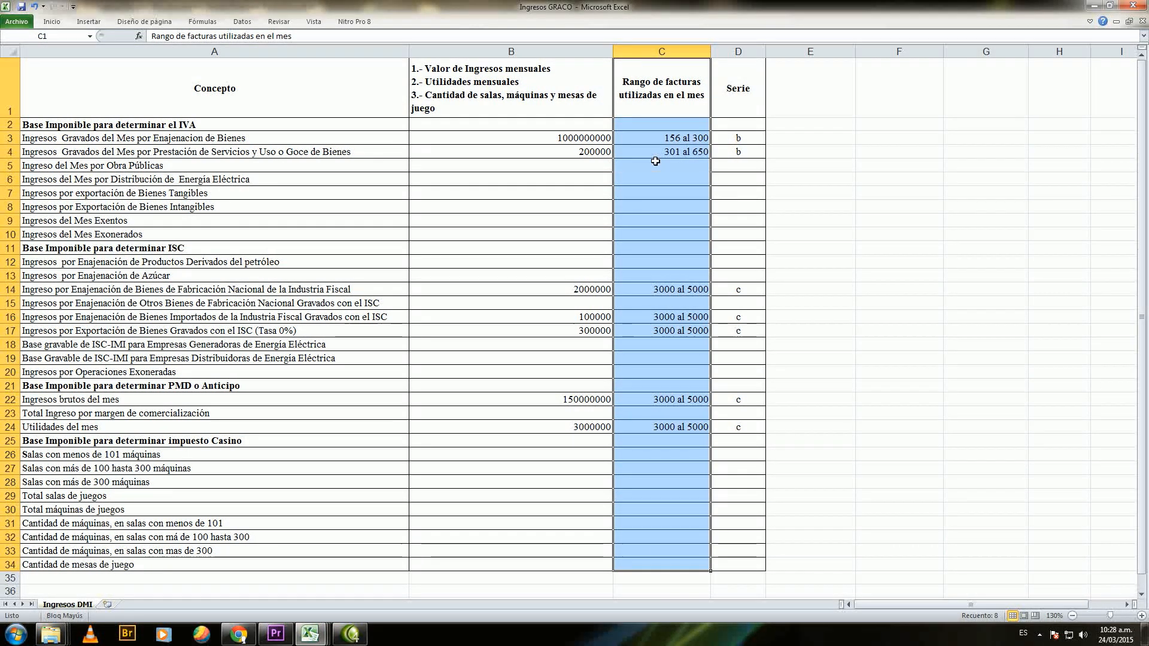
drag(626, 137, 391, 230)
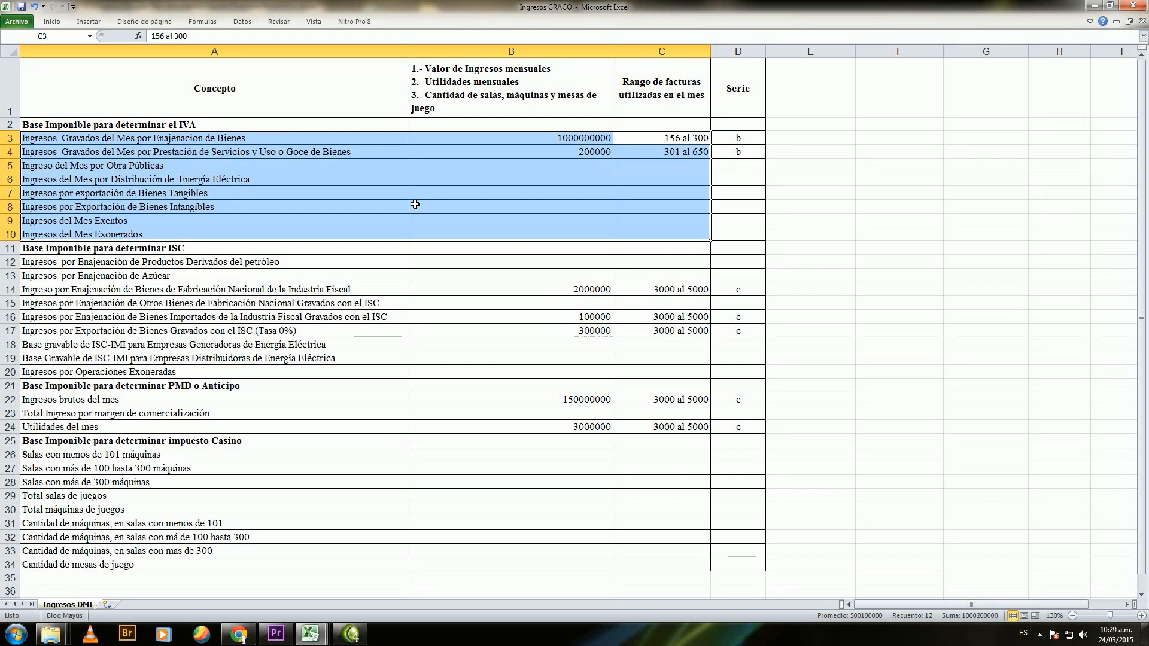
click(737, 75)
drag(737, 75, 719, 562)
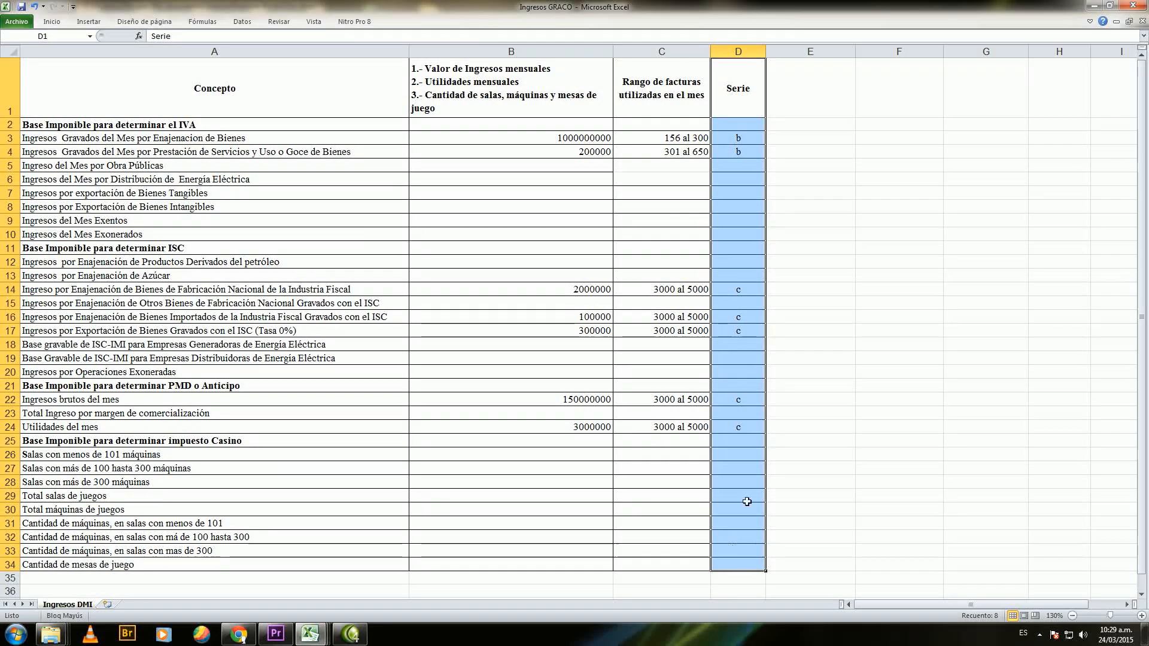
click(738, 154)
drag(719, 156, 681, 142)
drag(681, 142, 679, 140)
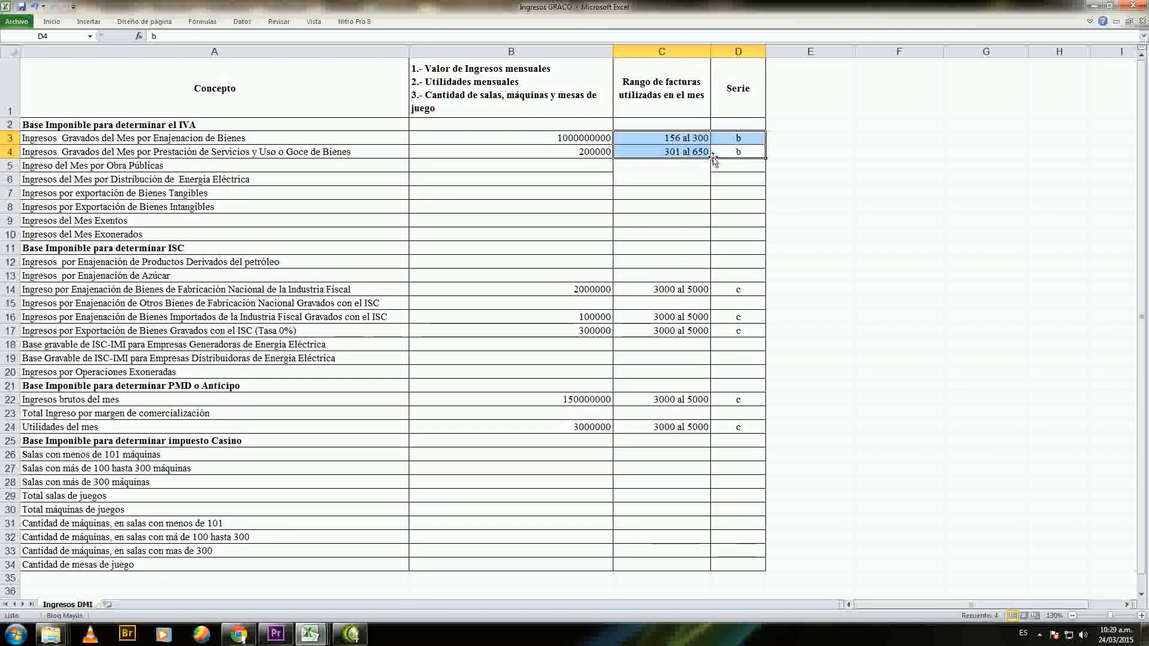
drag(675, 135, 718, 429)
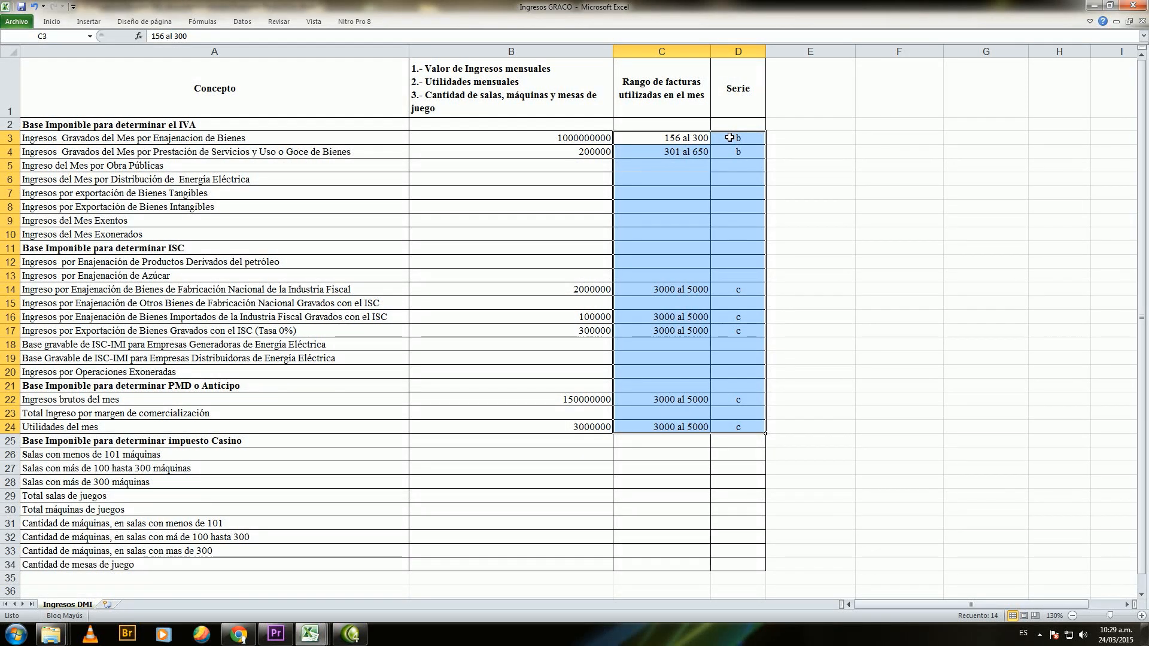
click(729, 137)
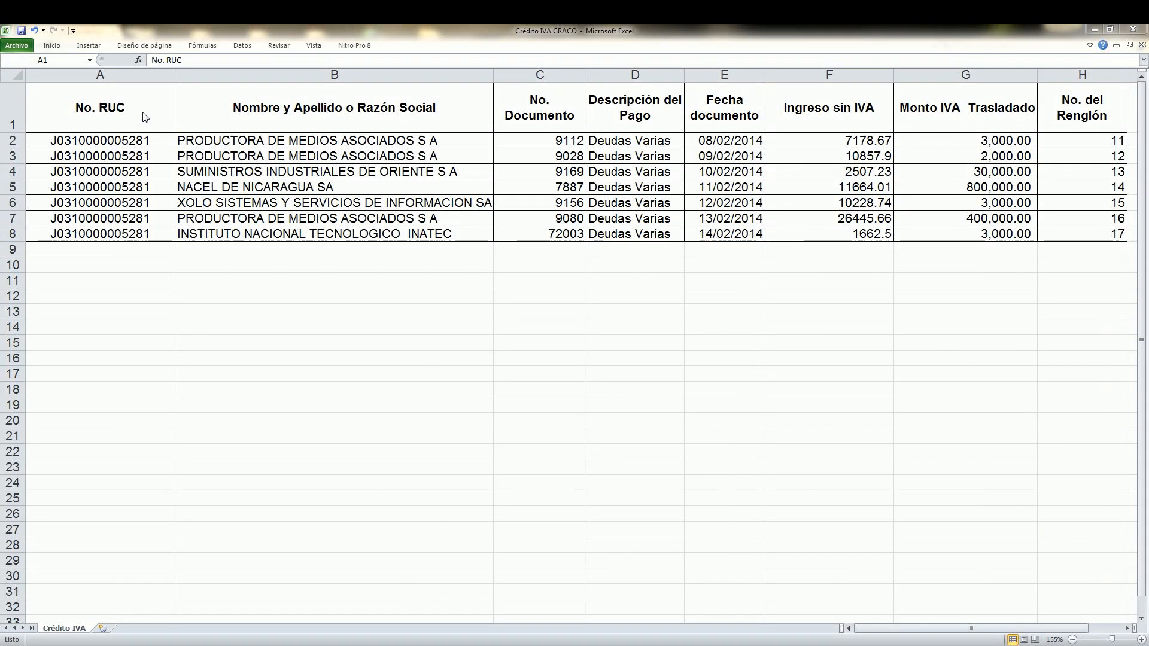
Step: Examine the No. RUC and No. del Renglón columns in the Crédito IVA GRACO workbook
click(123, 122)
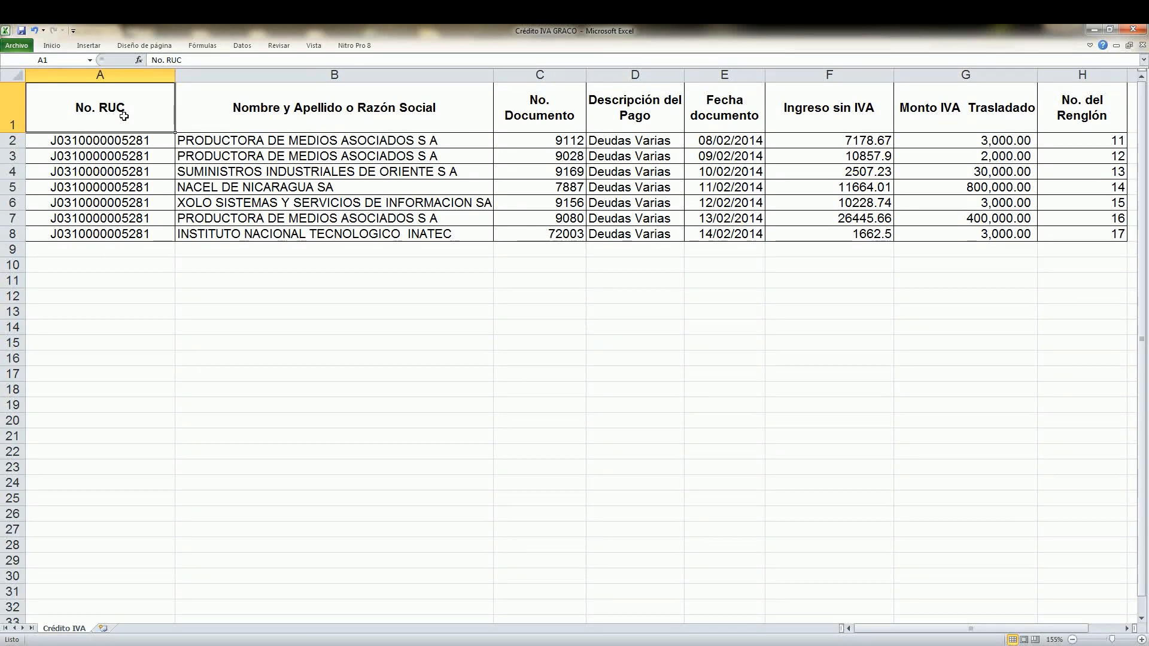
drag(126, 140, 150, 239)
click(1075, 113)
drag(1075, 112, 1091, 232)
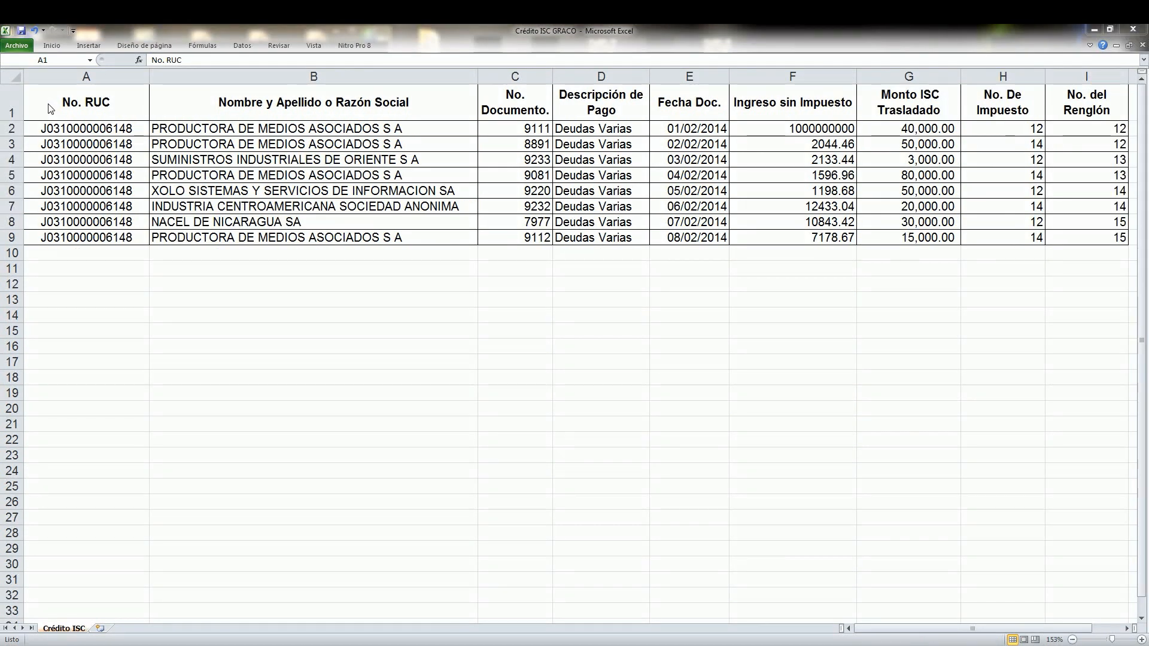
Step: Examine the header row and the No. De Impuesto, No. RUC and No. del Renglón columns in the Crédito ISC GRACO workbook
click(78, 102)
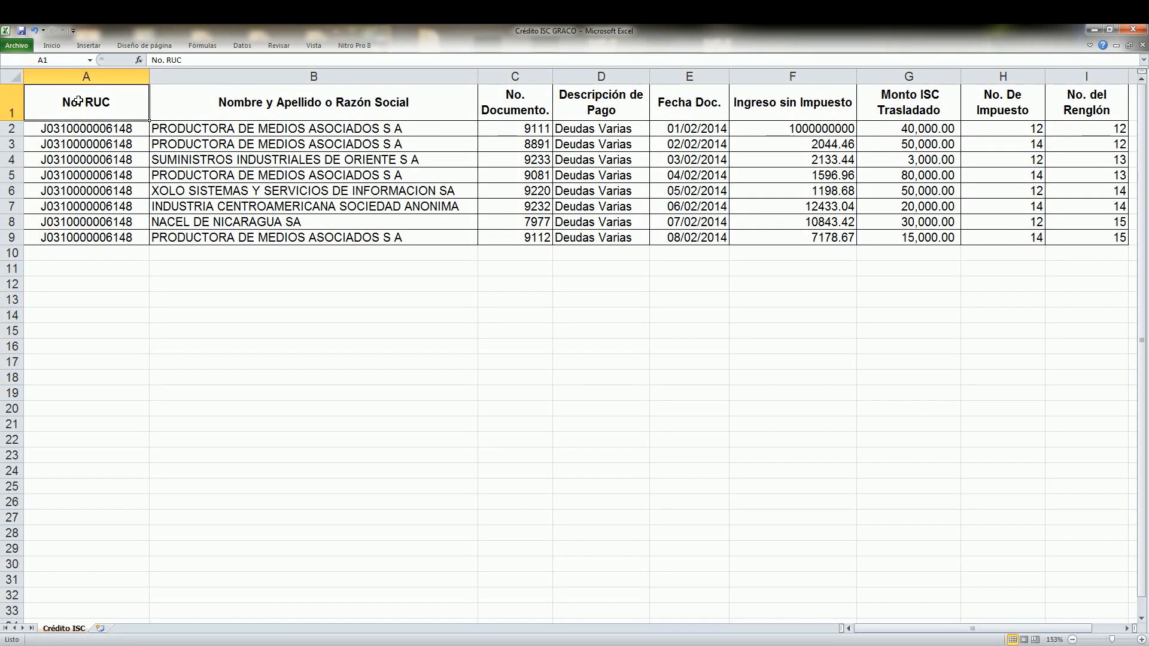
drag(77, 101, 1055, 101)
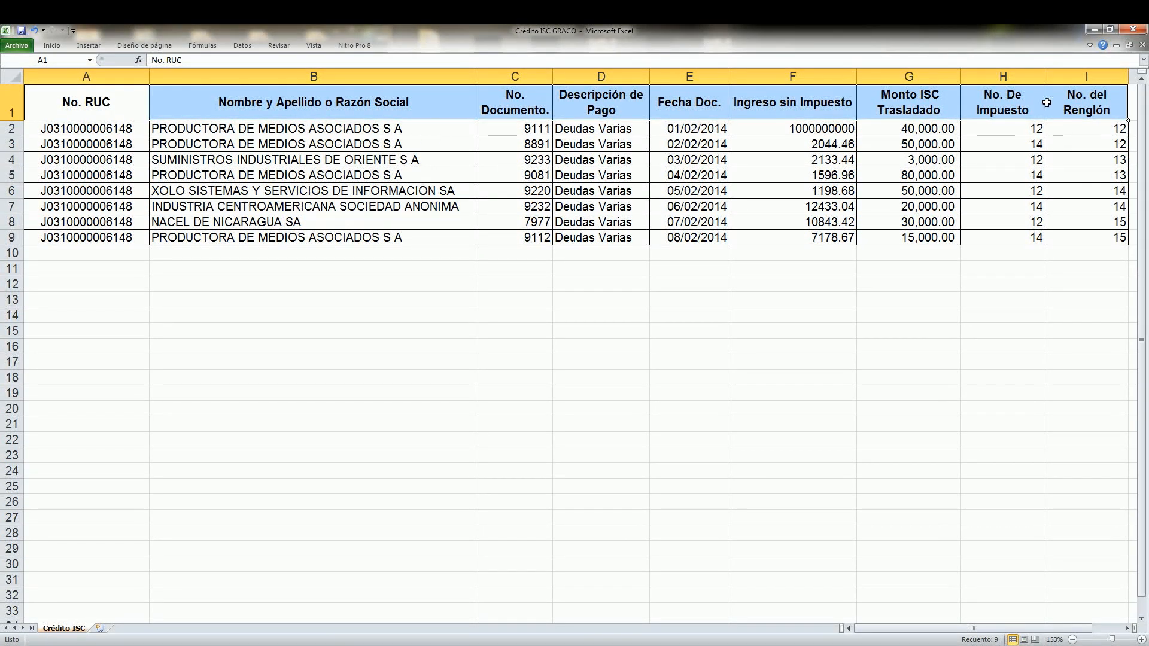
drag(1031, 106, 1018, 235)
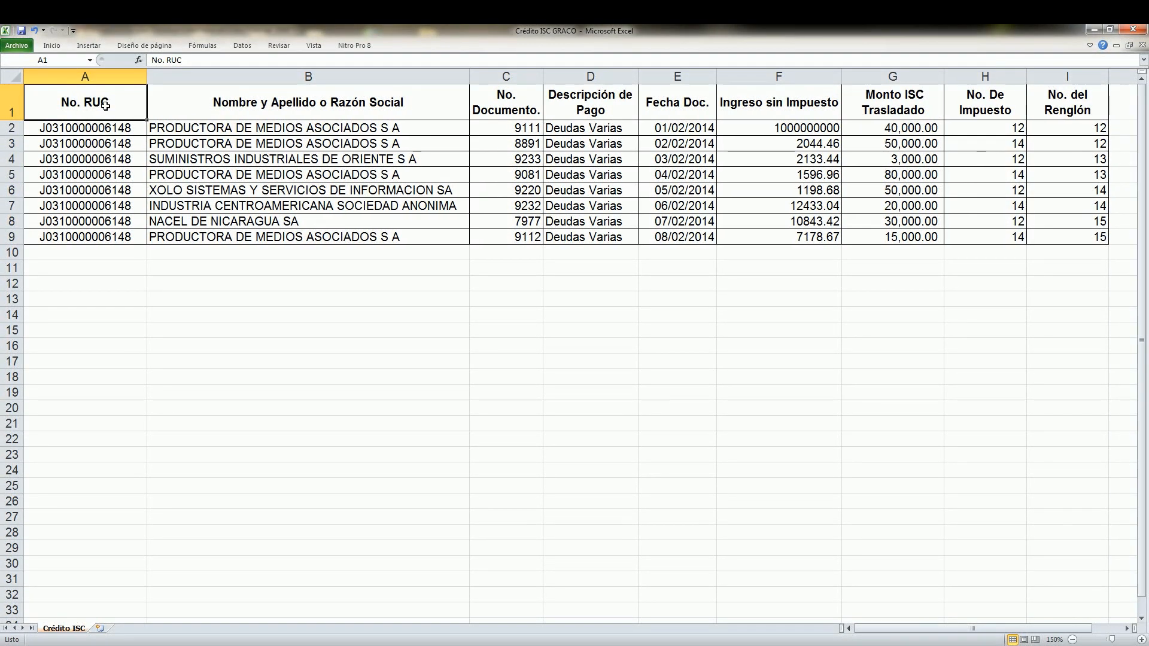
drag(105, 105, 112, 235)
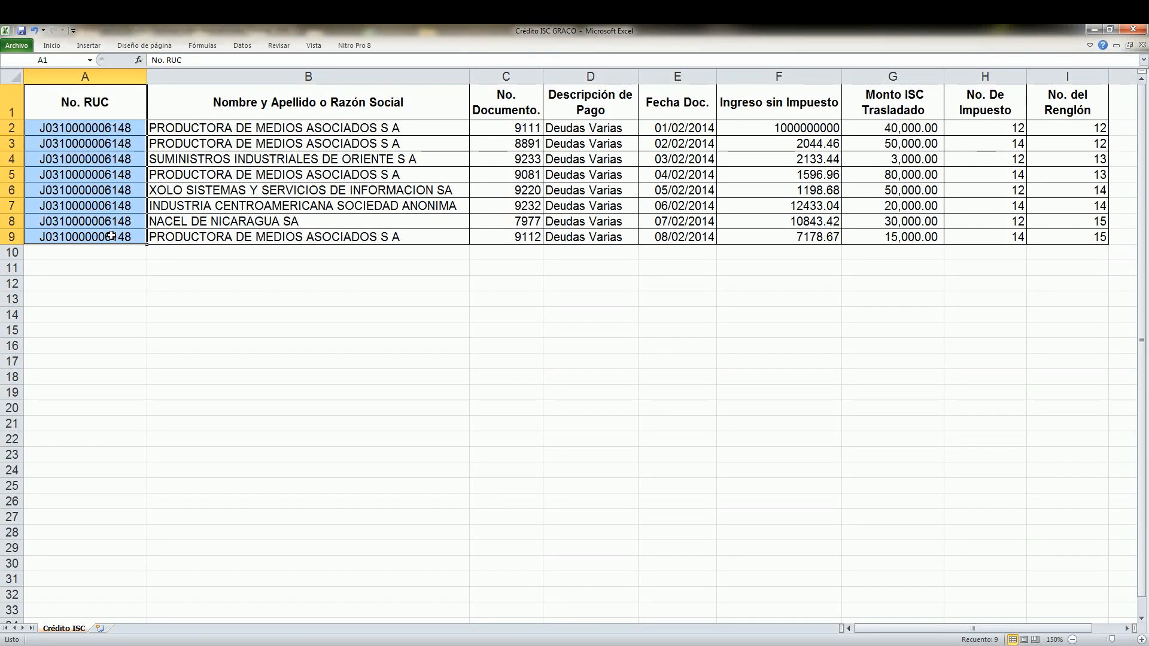
drag(1048, 111, 1072, 235)
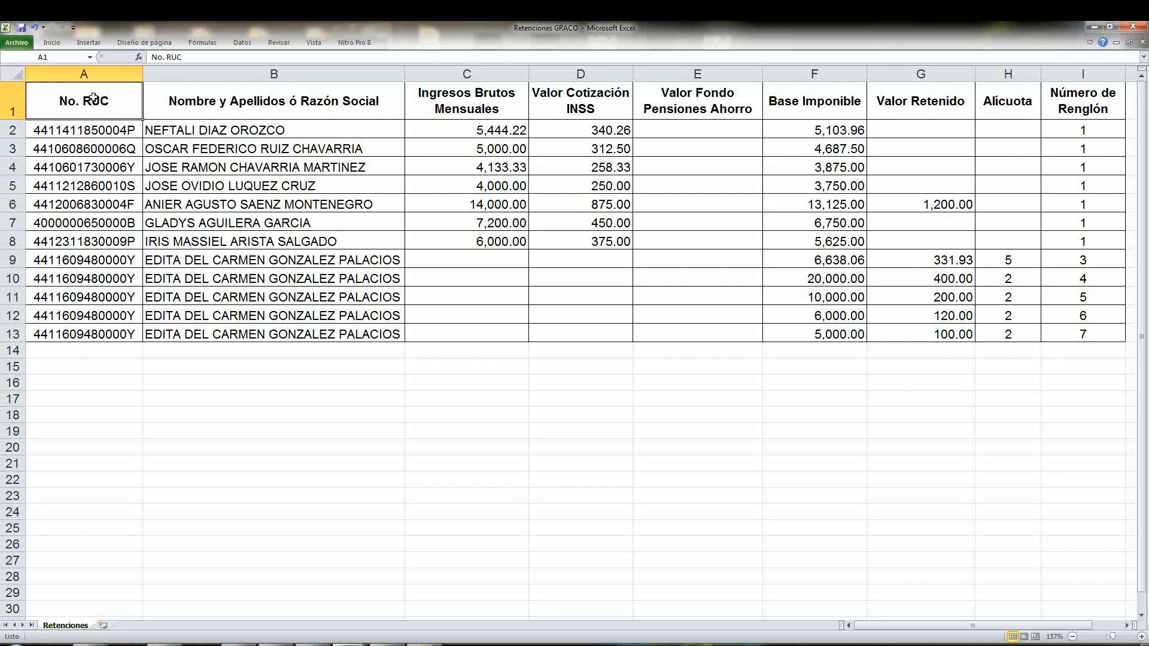
Step: Examine the No. RUC and Número de Renglón columns in the Retenciones GRACO workbook
drag(94, 97, 136, 329)
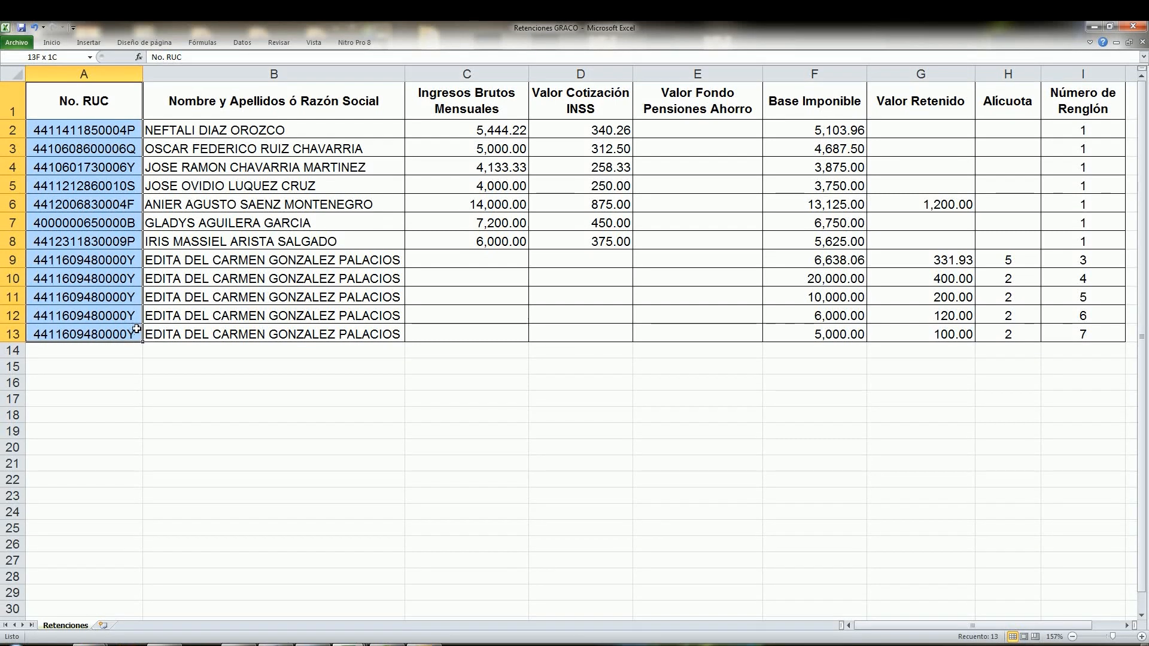
click(115, 106)
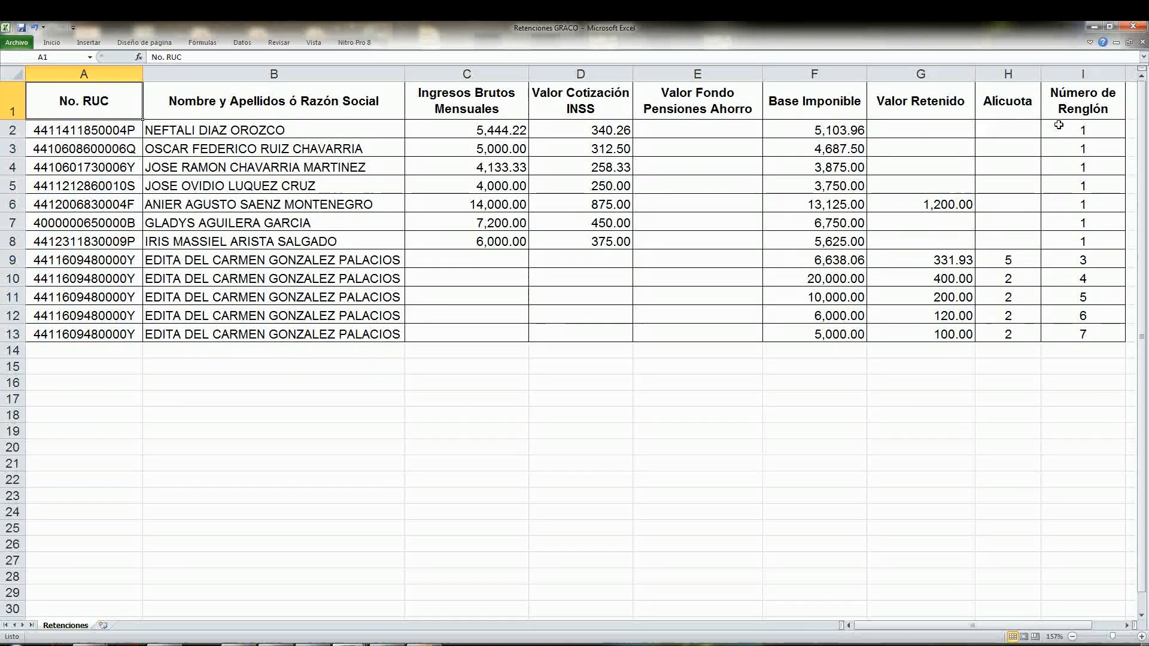
drag(1062, 107, 1068, 331)
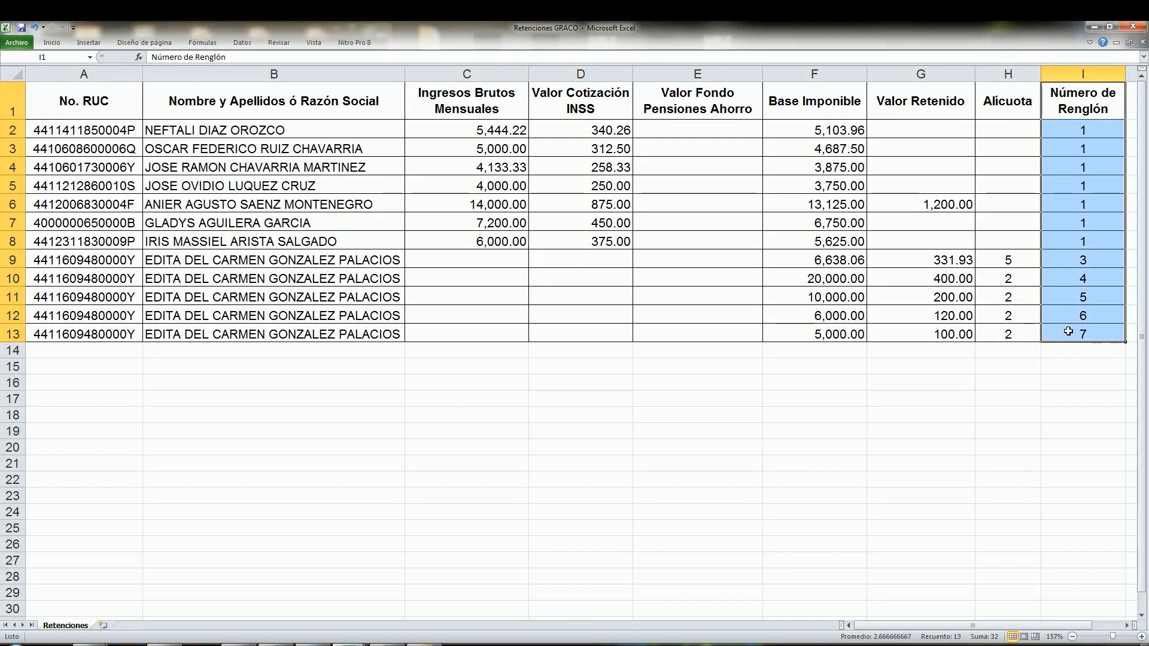
click(1069, 103)
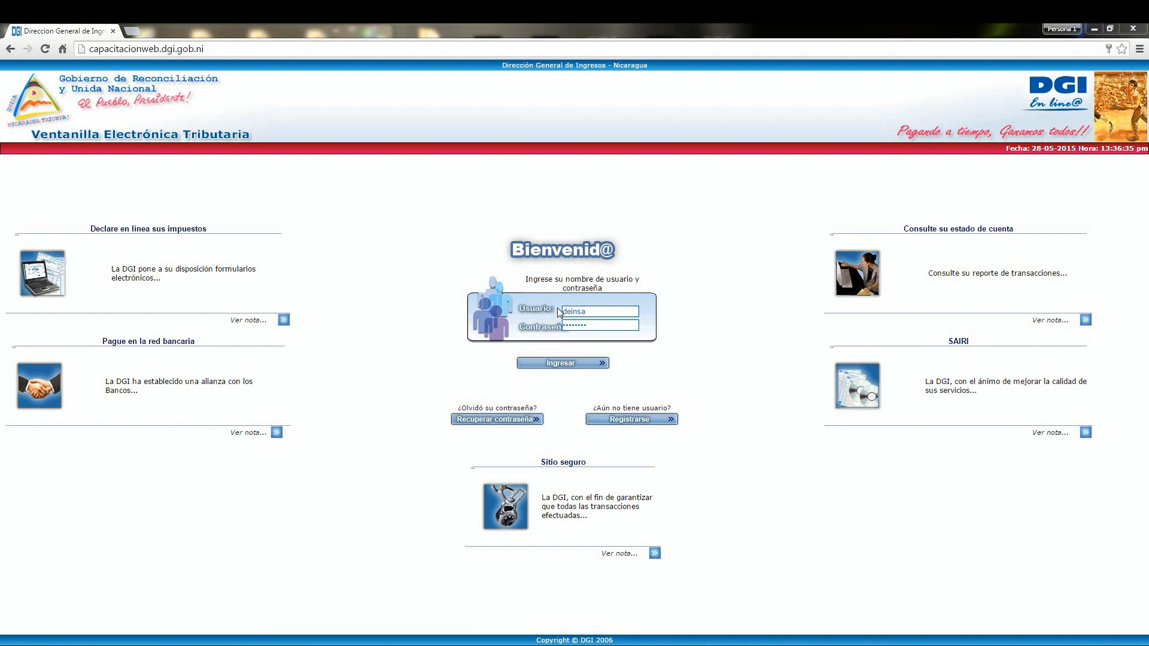
Step: Log in to the DGI Ventanilla Electrónica Tributaria in Chrome with the prefilled credentials and open the Declaracion Mensual de Impuestos form
click(583, 363)
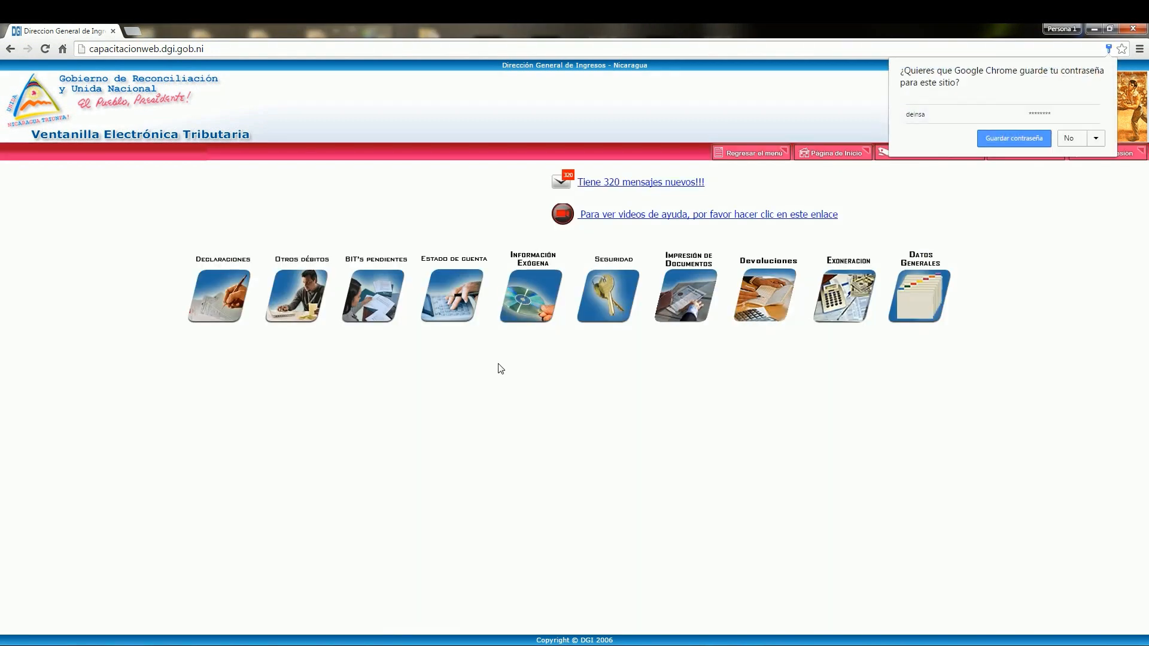
mouse_move(217, 326)
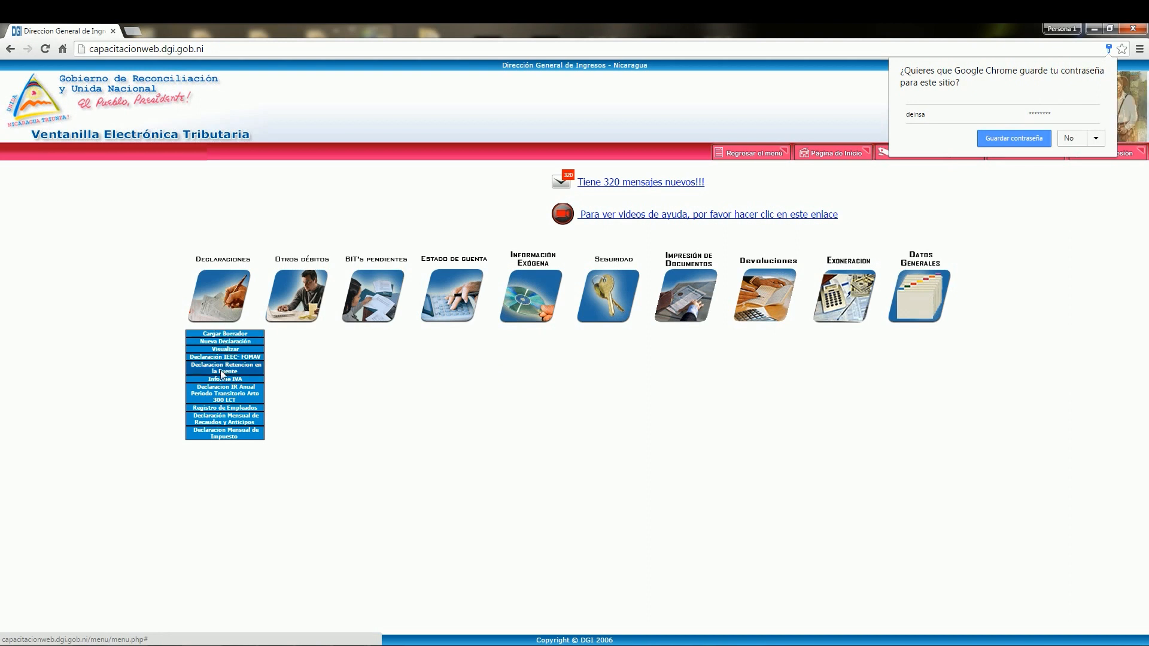
click(233, 434)
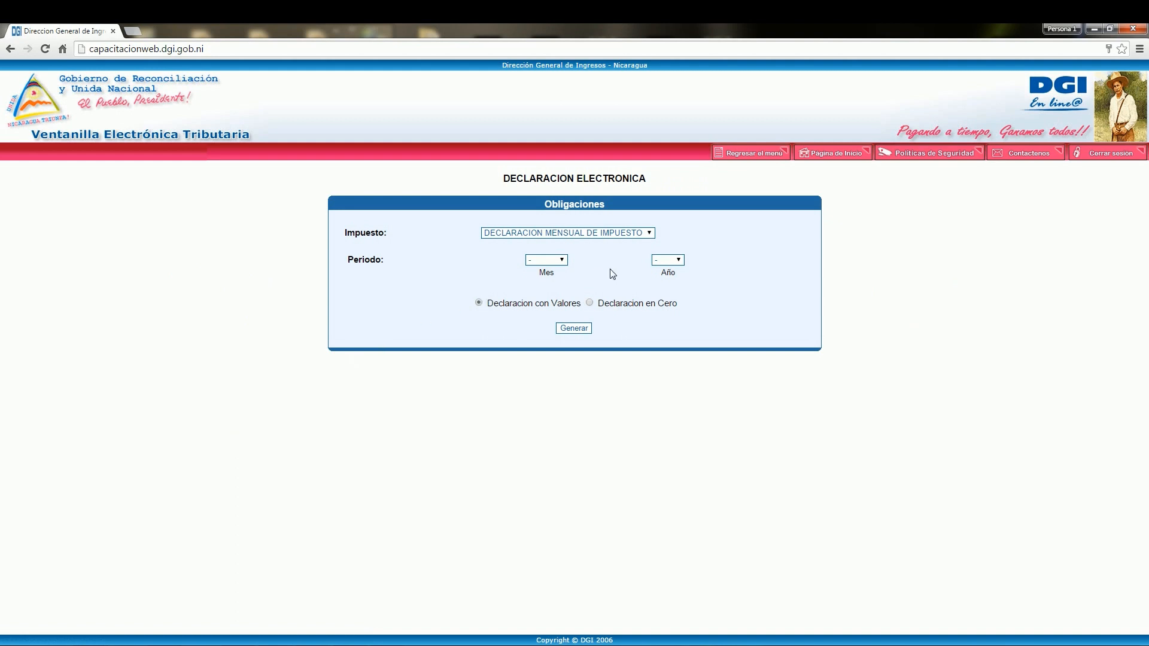
Step: Generate the Declaracion Mensual de Impuesto with values for Marzo 2015, choosing the Declaracion de Retenciones type
click(560, 261)
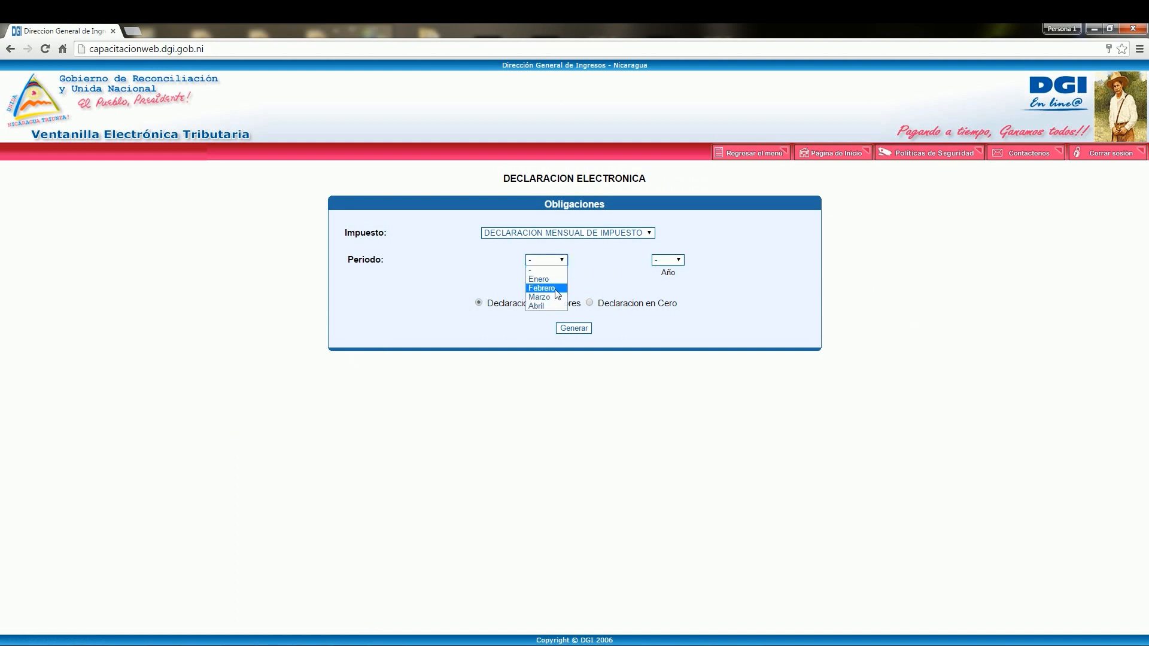
click(550, 298)
click(679, 260)
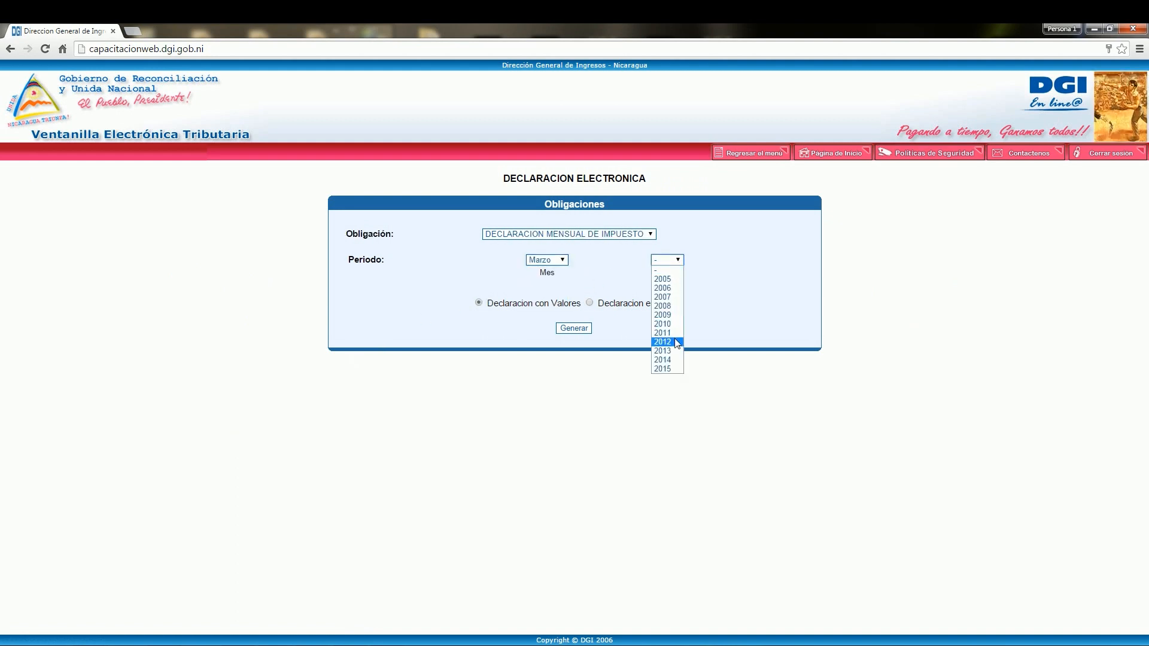
click(674, 369)
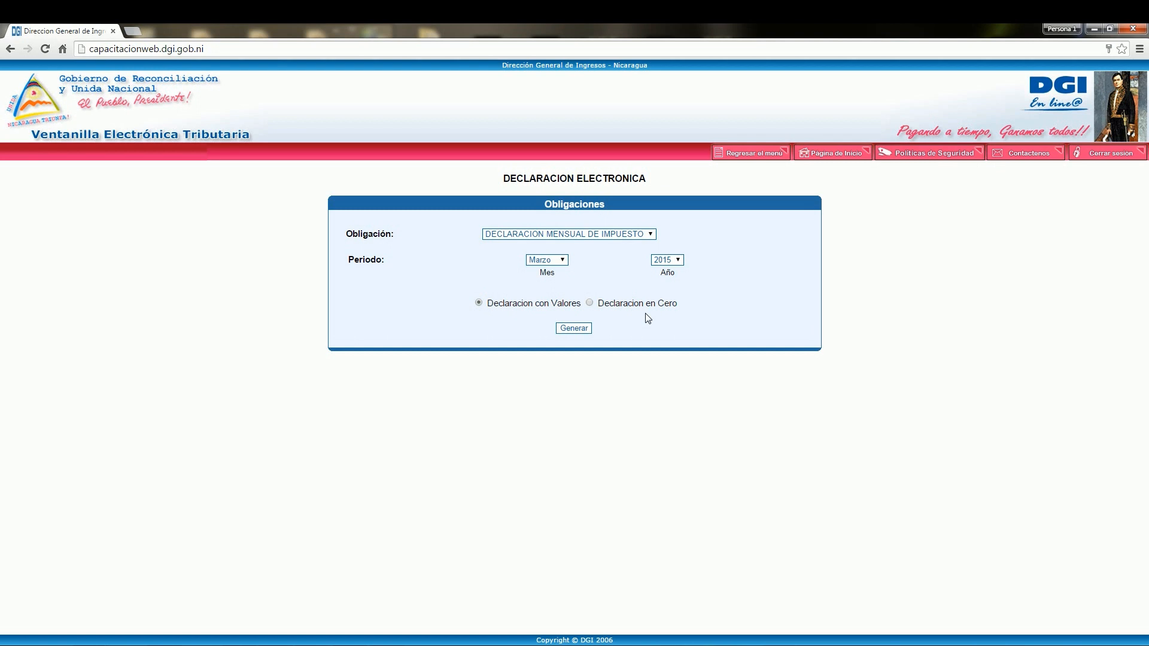
click(575, 328)
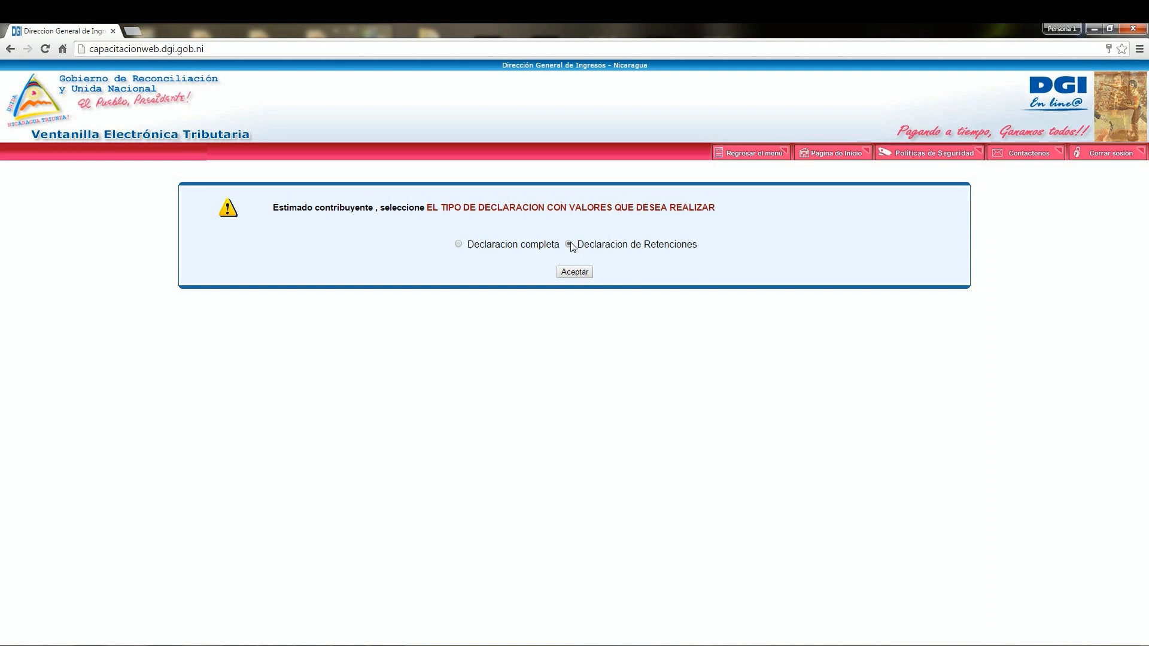
click(577, 273)
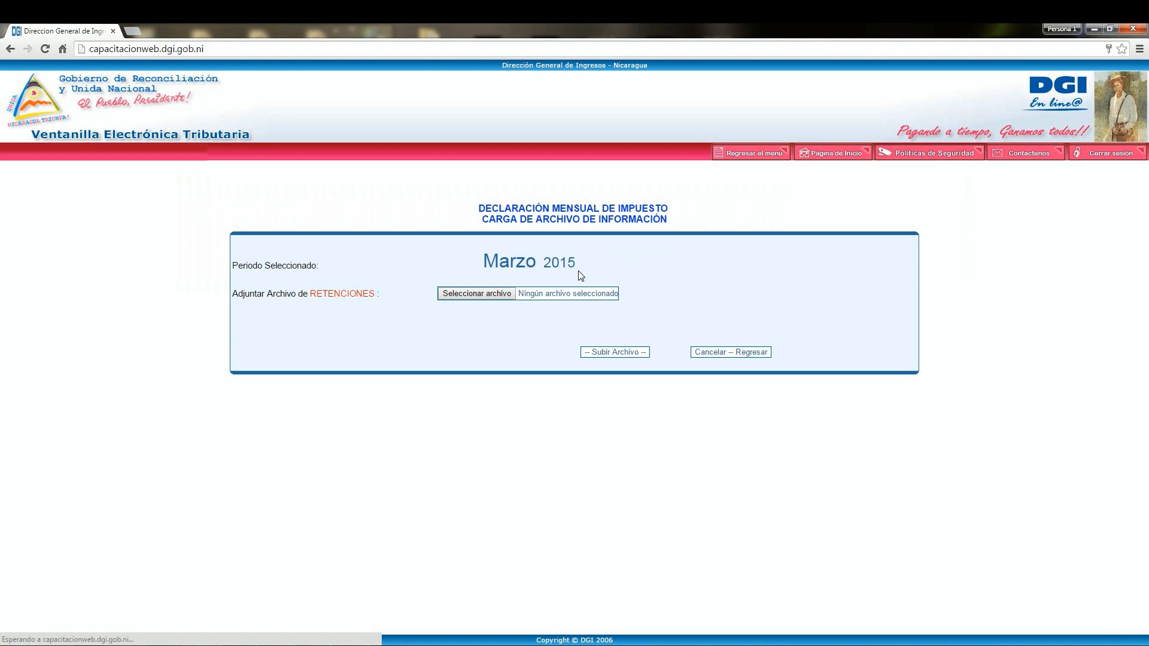
Step: Attach Retenciones GRACO.xlsx from the video tutorial folder as the RETENCIONES file and upload it
click(491, 293)
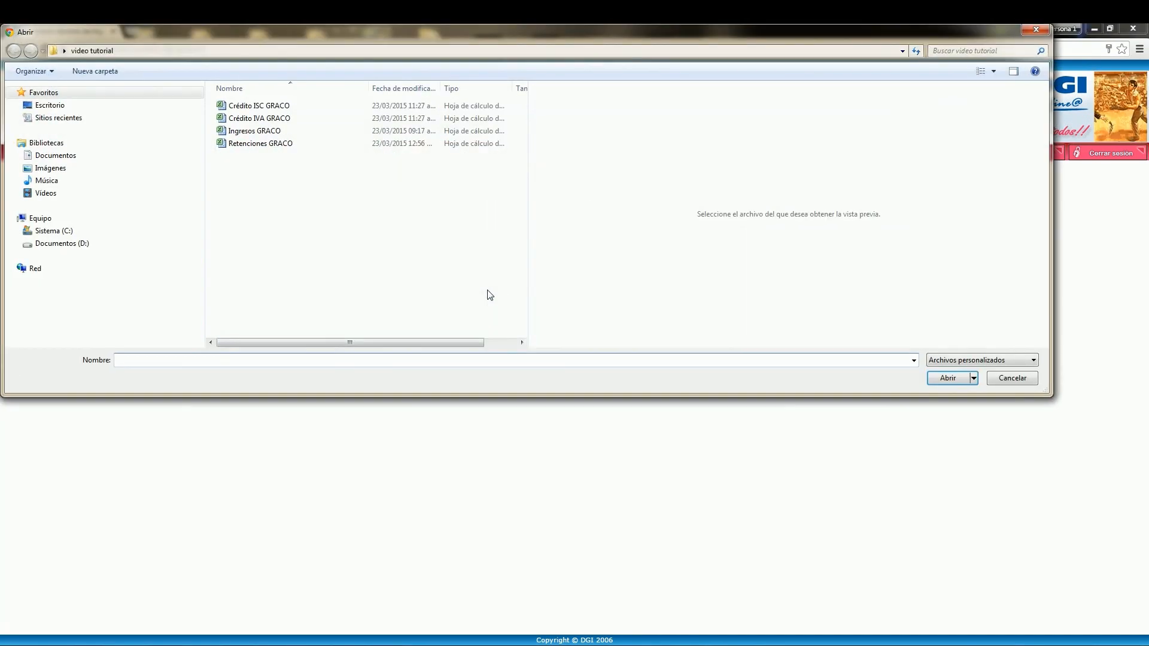
click(272, 147)
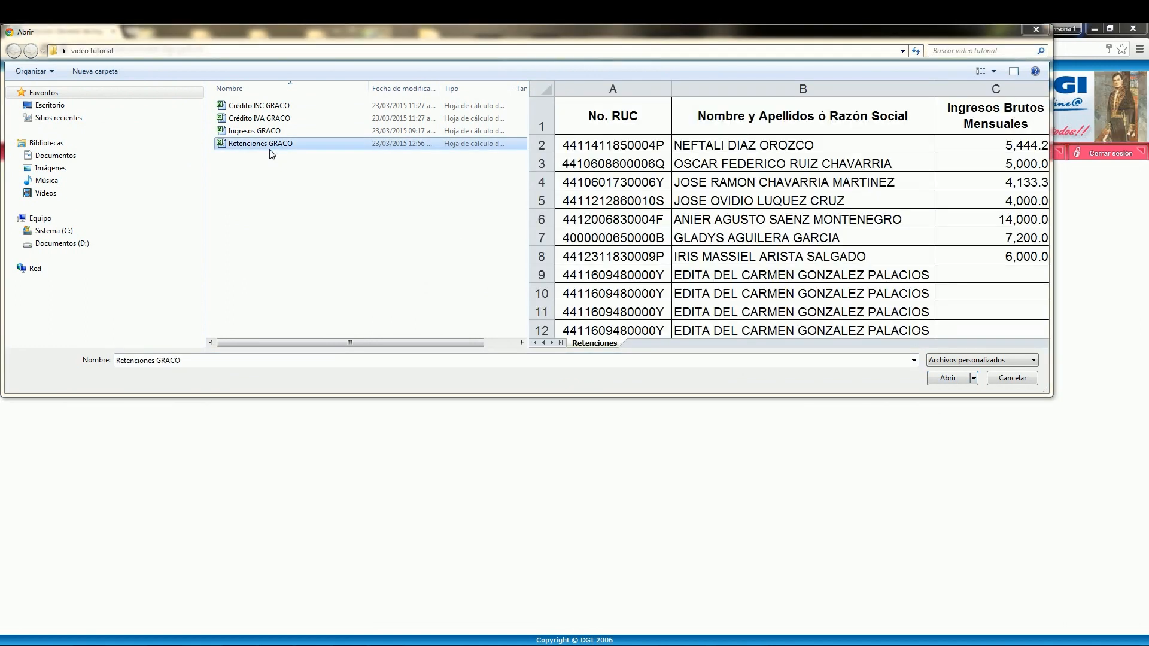
click(947, 383)
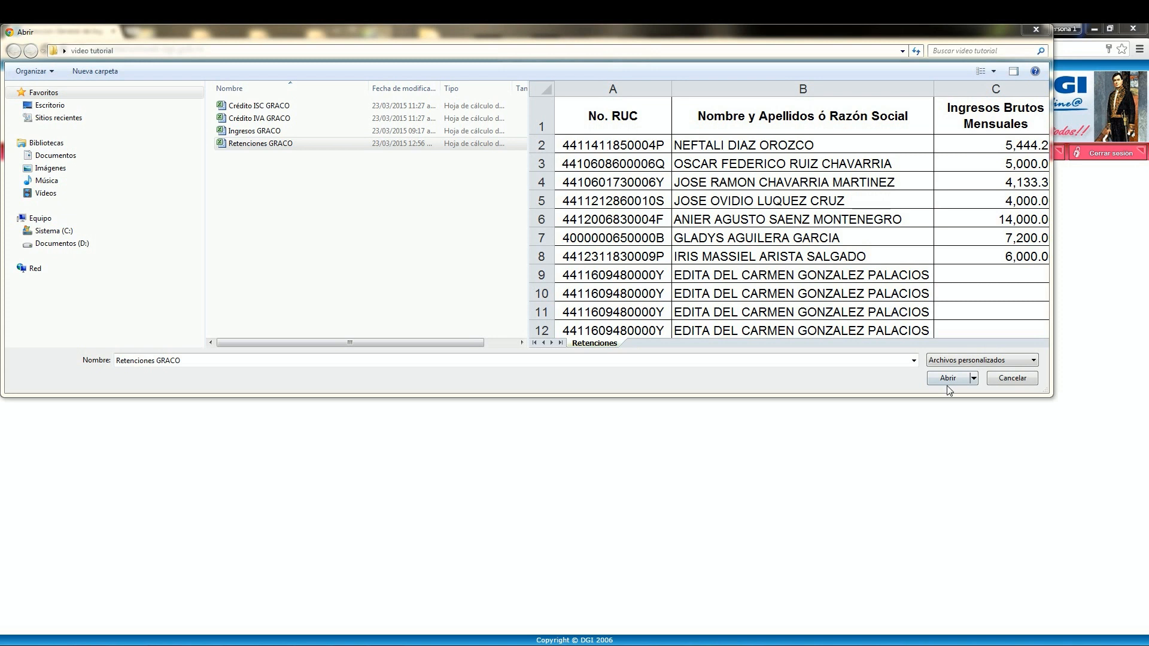
click(948, 382)
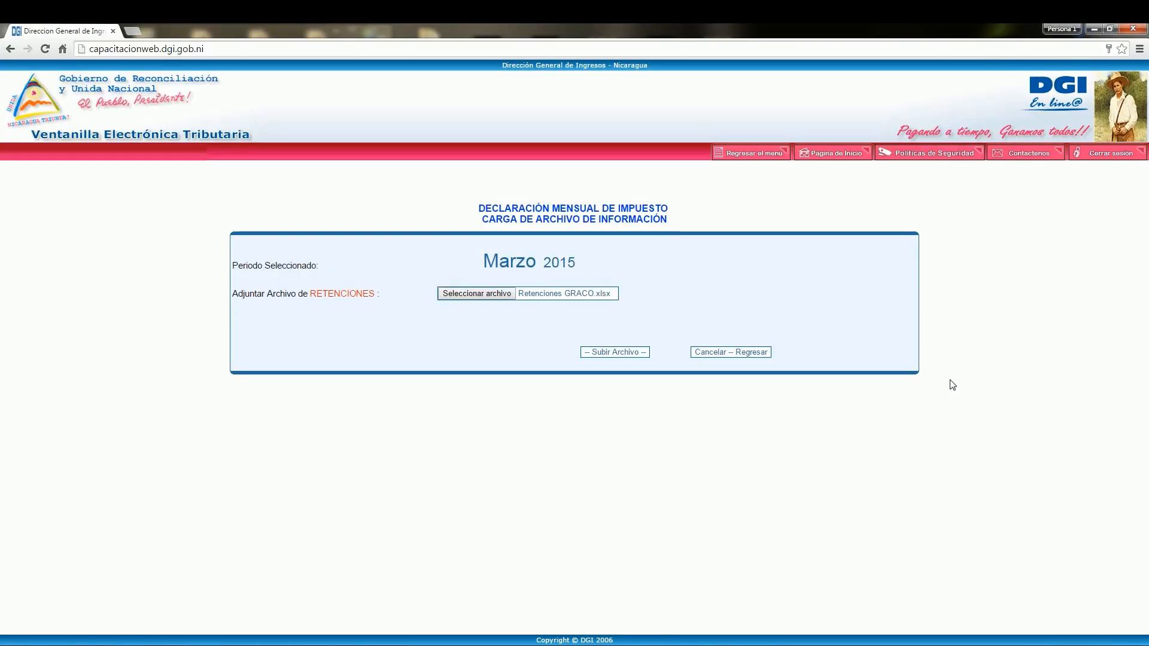
click(637, 354)
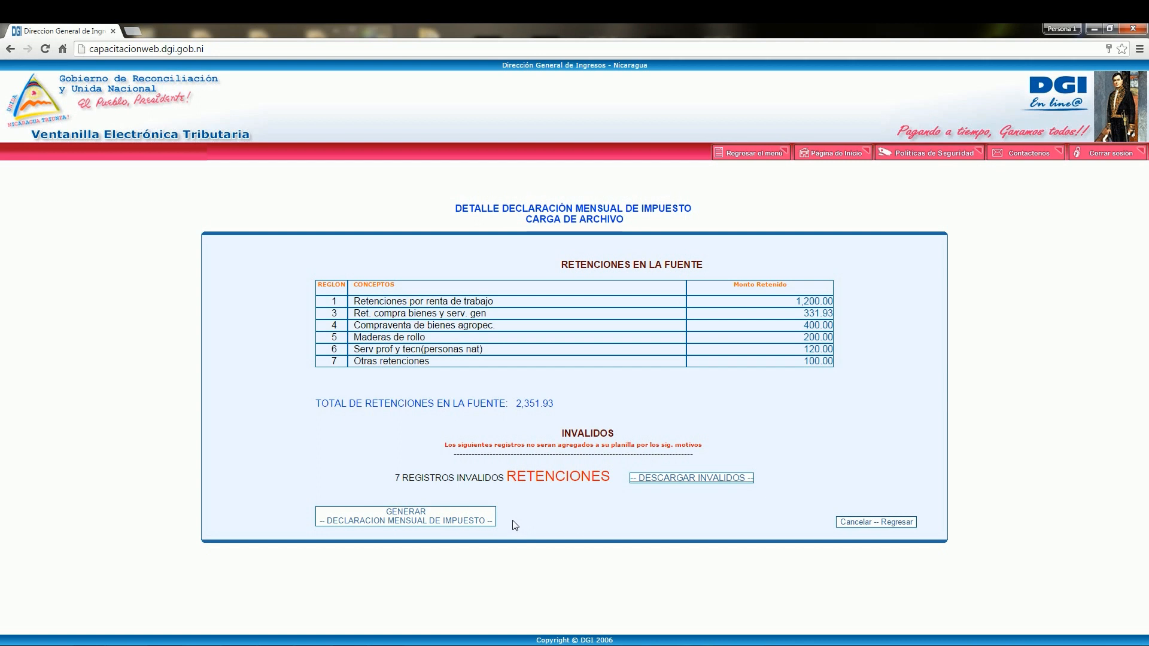
Step: Generate the monthly tax declaration form from the uploaded withholdings and validate its data
click(869, 522)
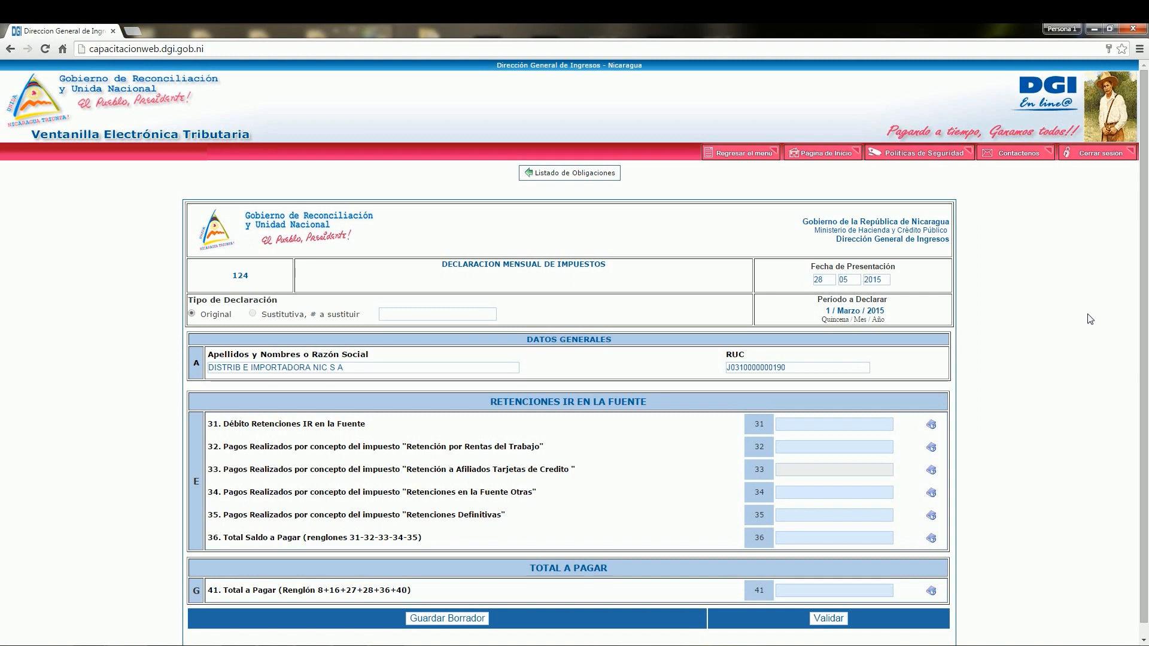
click(829, 619)
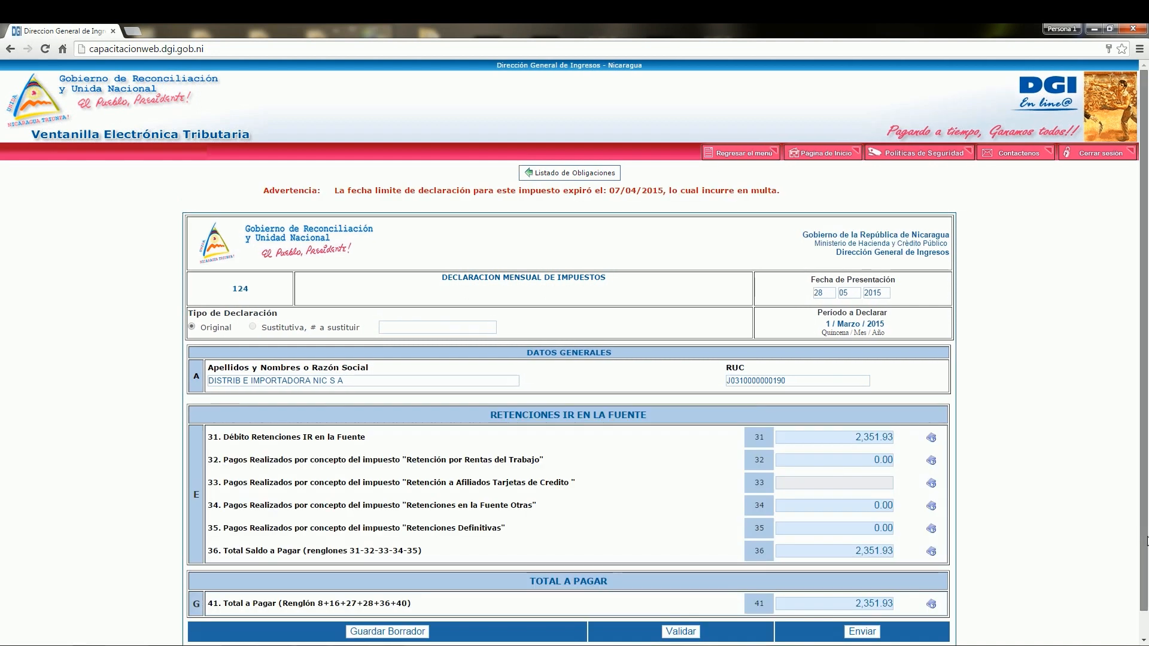
Step: Send the validated withholdings declaration and confirm its definitive submission as the legally authorized user
scroll(1146, 540, down, 1)
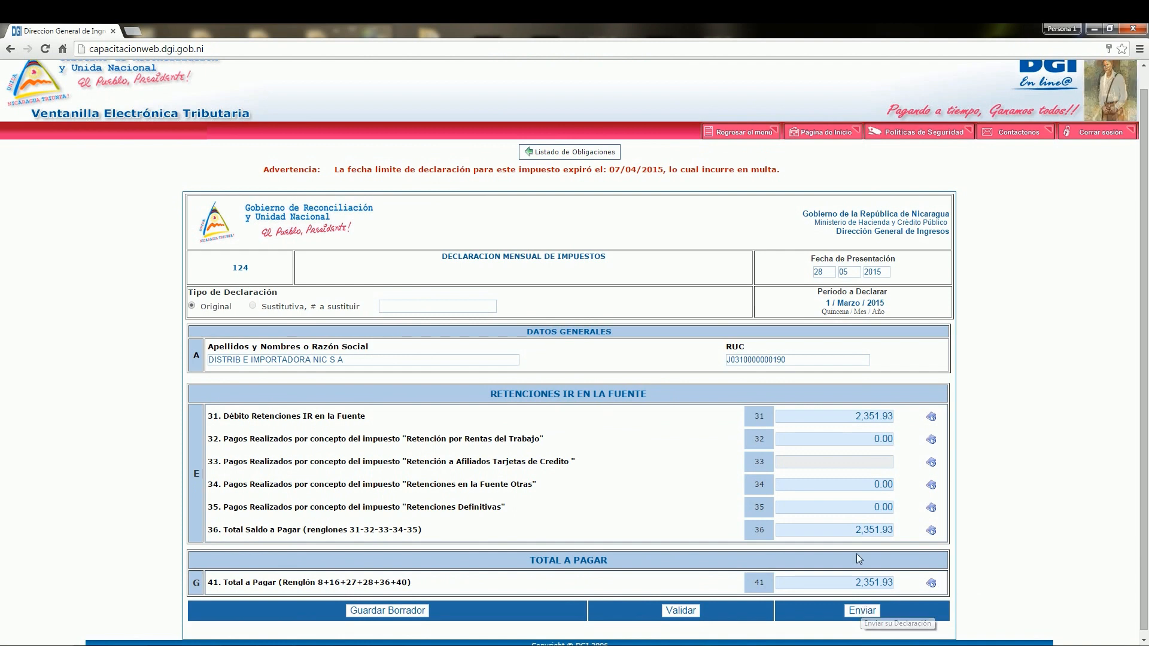
click(843, 611)
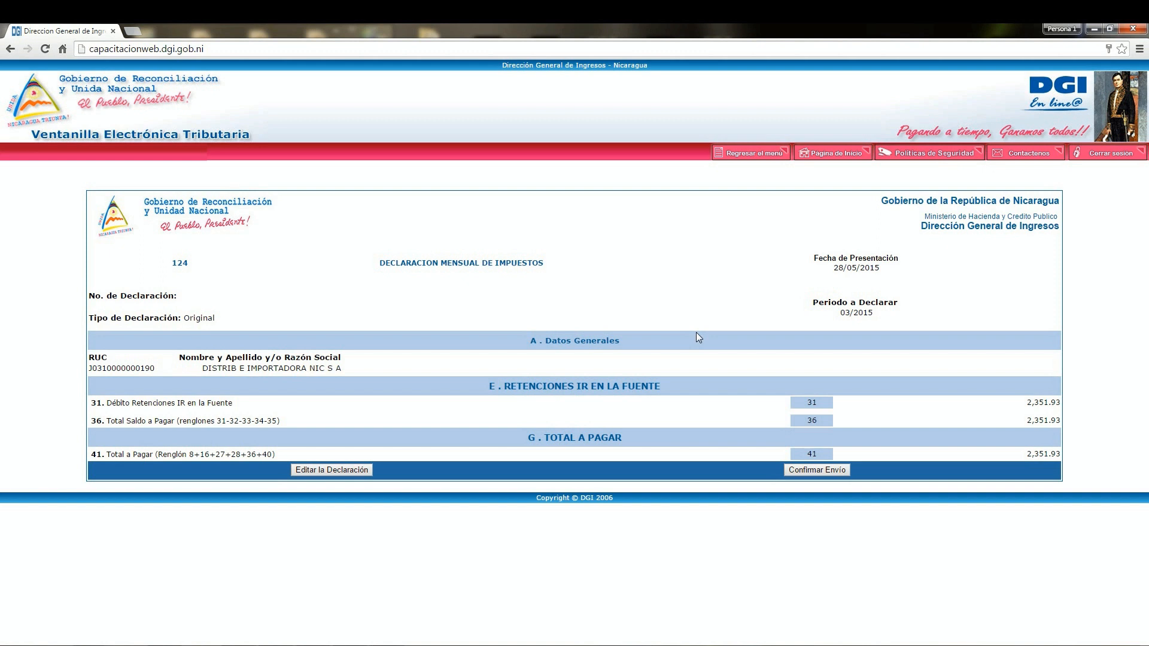
click(827, 473)
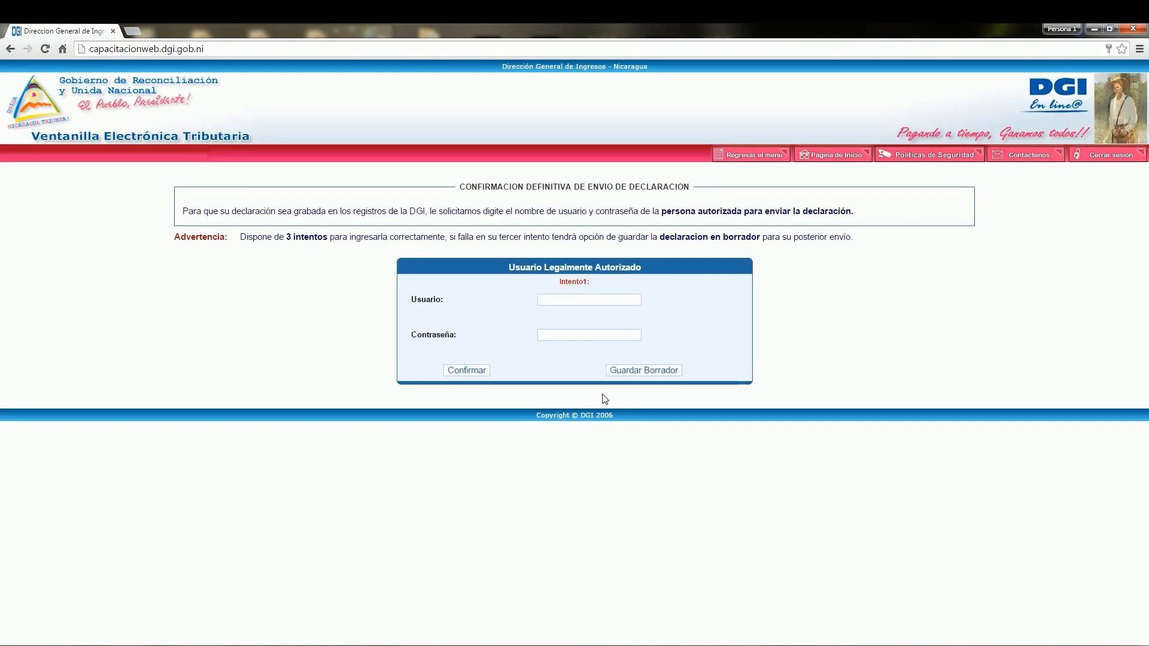
click(466, 370)
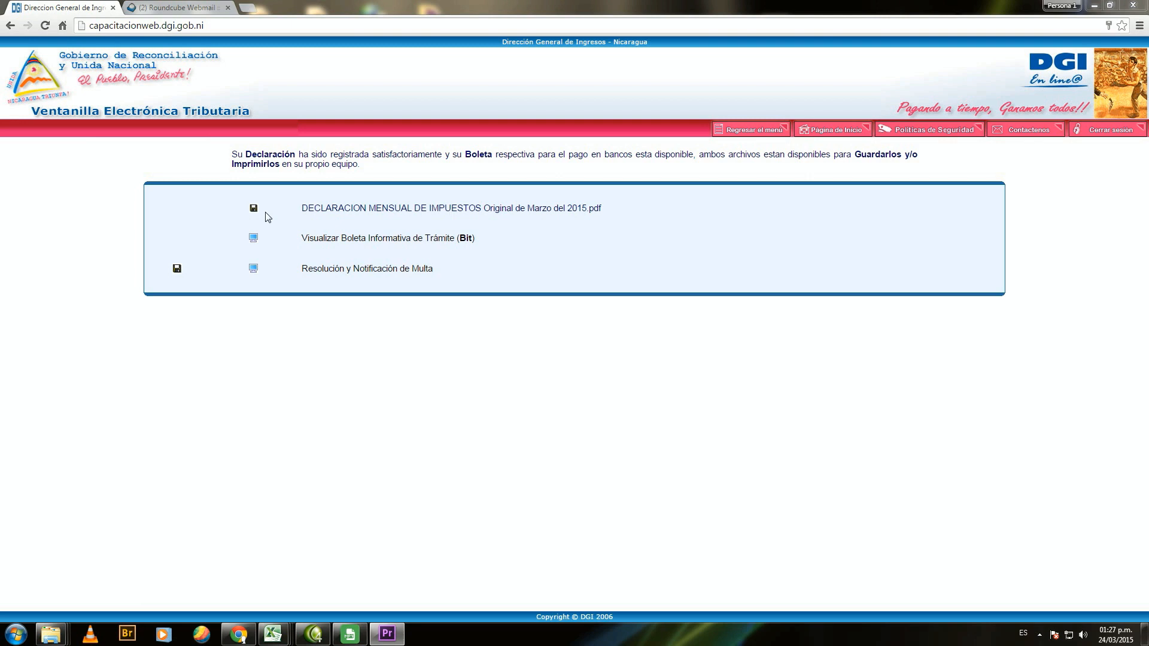
Step: Save the PDF of the Marzo 2015 declaration and display the Boleta Informativa de Trámite (Bit)
click(254, 207)
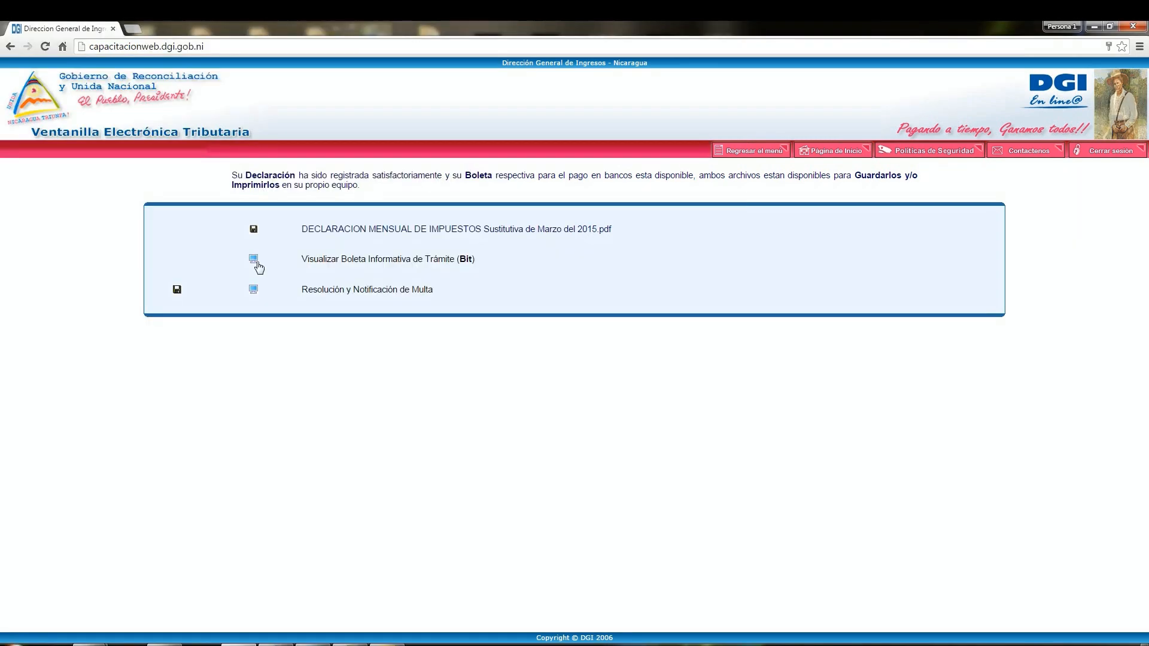
click(254, 259)
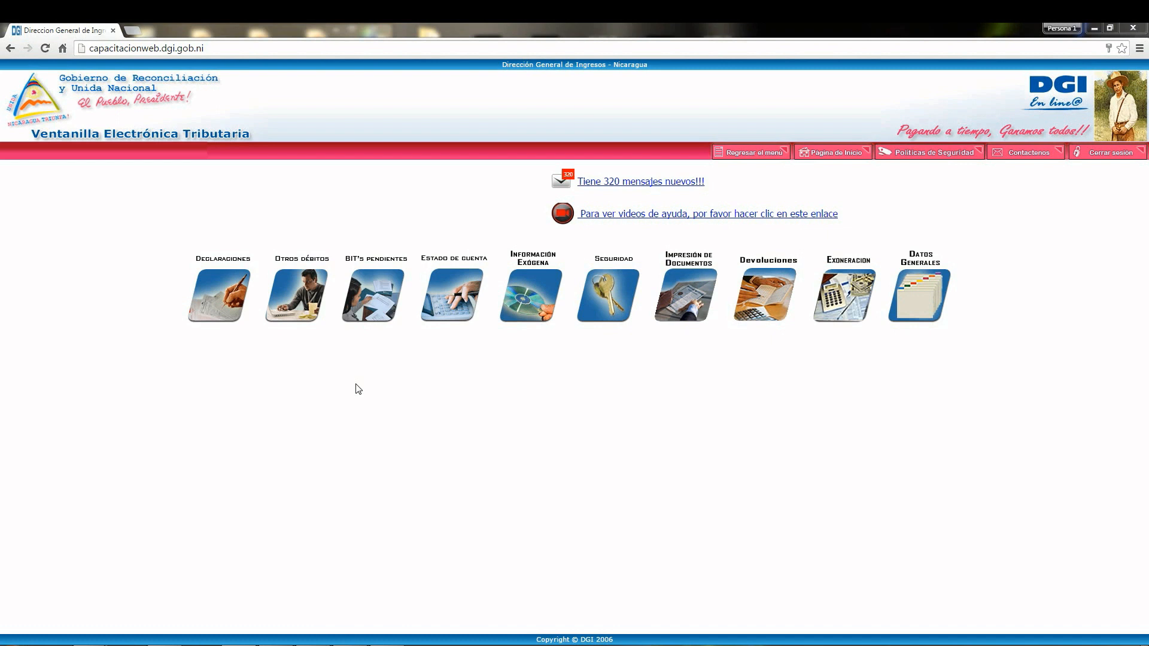
Step: Open another Declaracion Mensual de Impuesto form and set its period to Marzo 2015
mouse_move(223, 311)
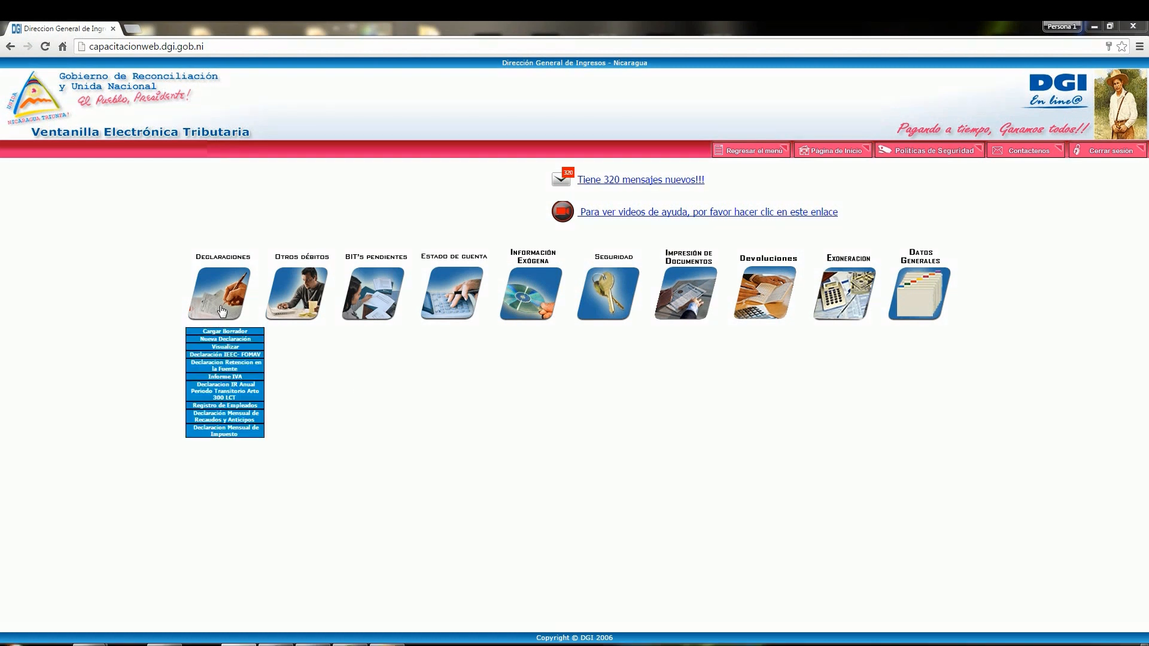
click(224, 432)
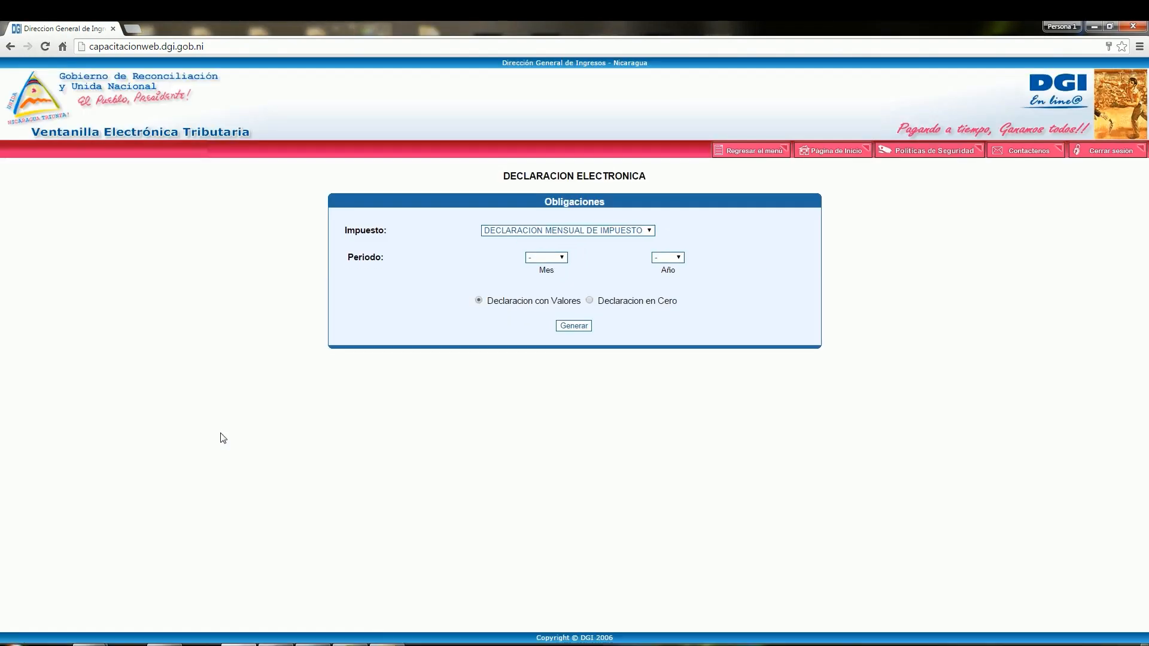
click(560, 259)
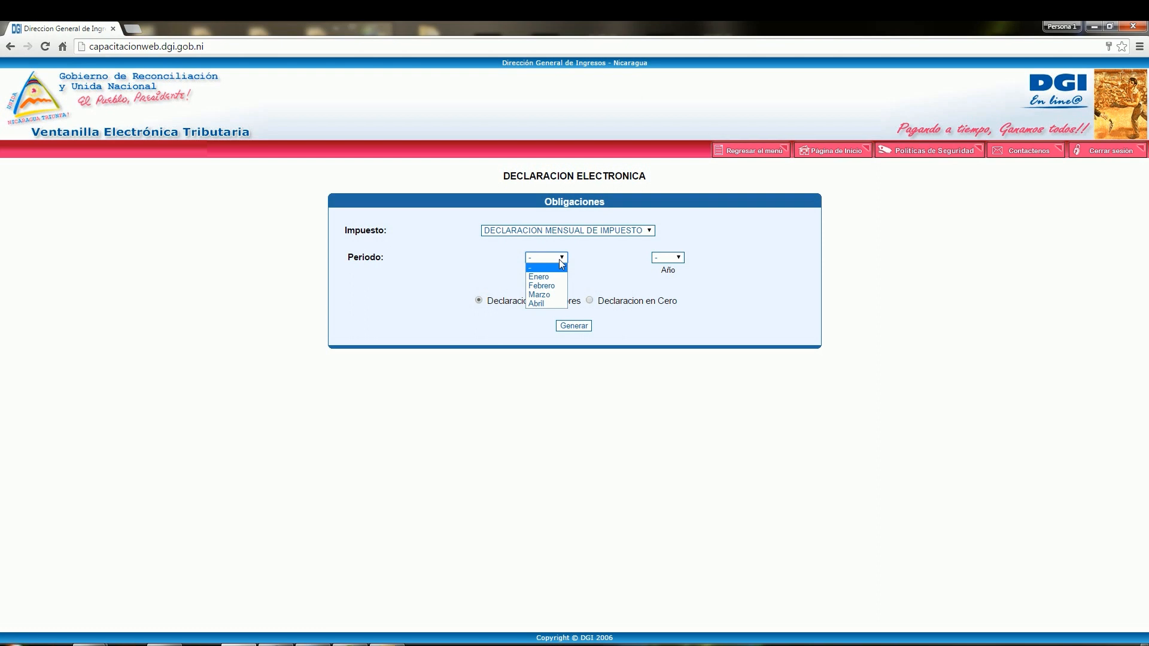
click(552, 295)
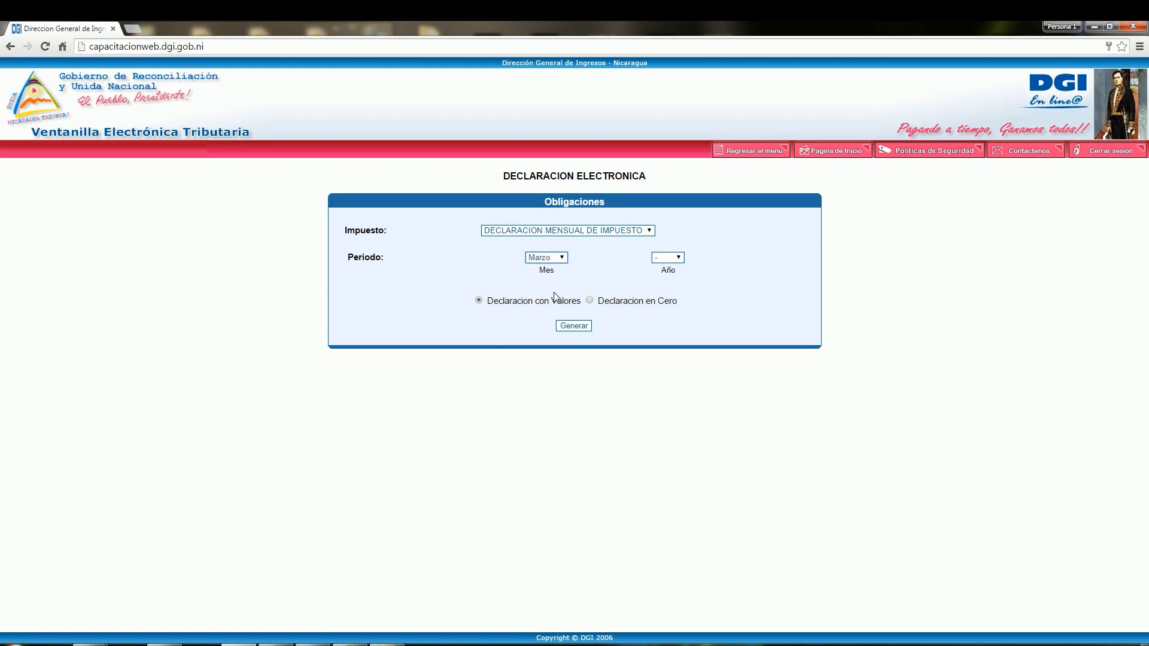
click(679, 258)
click(664, 366)
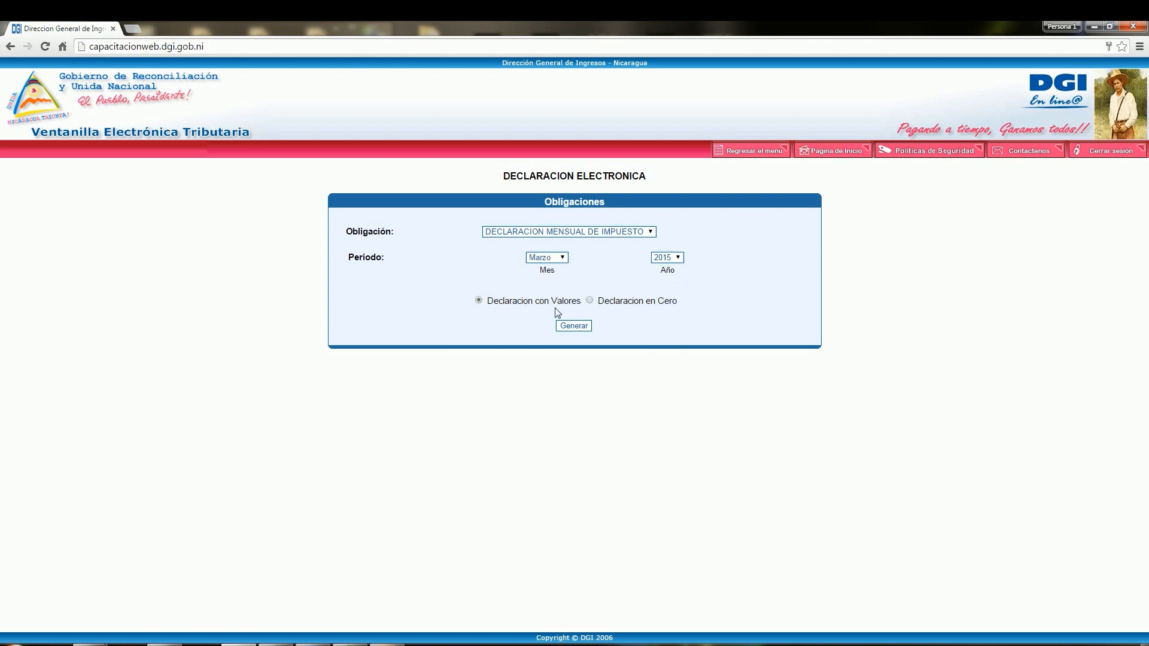
Step: Generate the declaration with the Declaracion con Valores option and choose to present the substitute declaration for the same period
drag(487, 301, 671, 301)
click(505, 315)
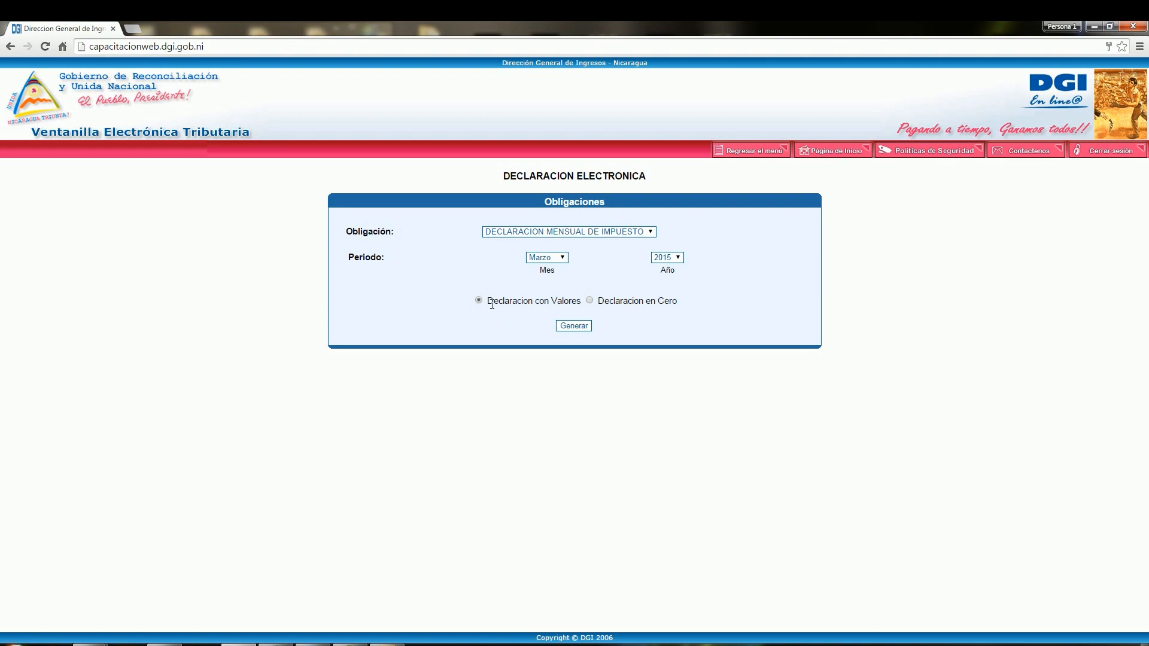
click(569, 327)
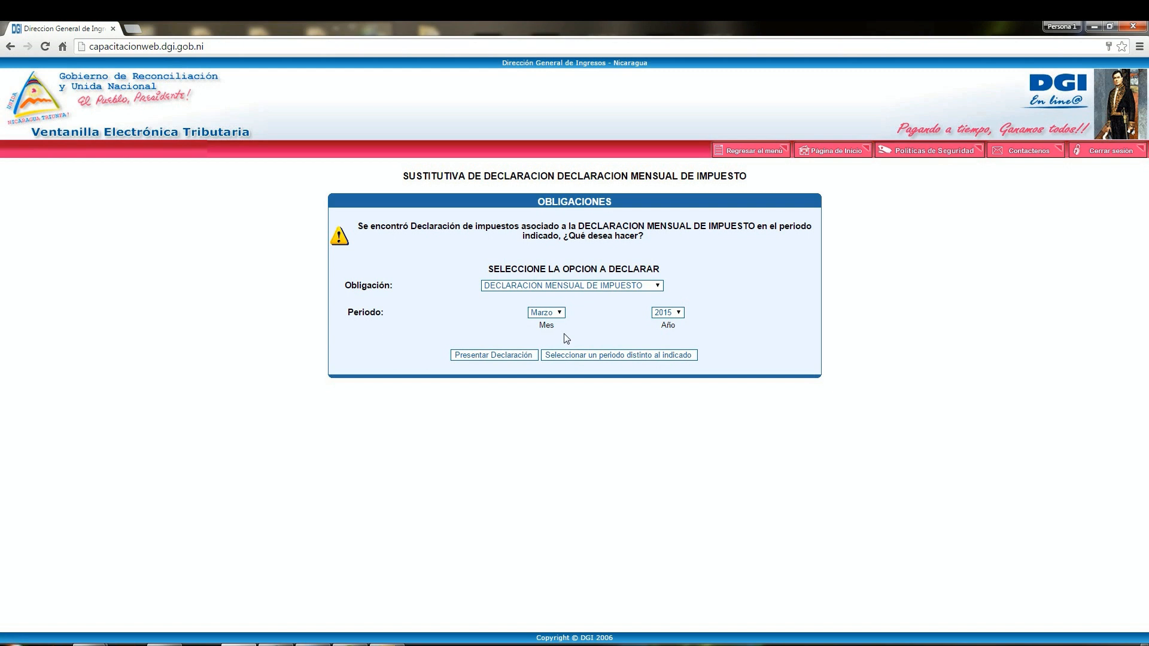
click(495, 355)
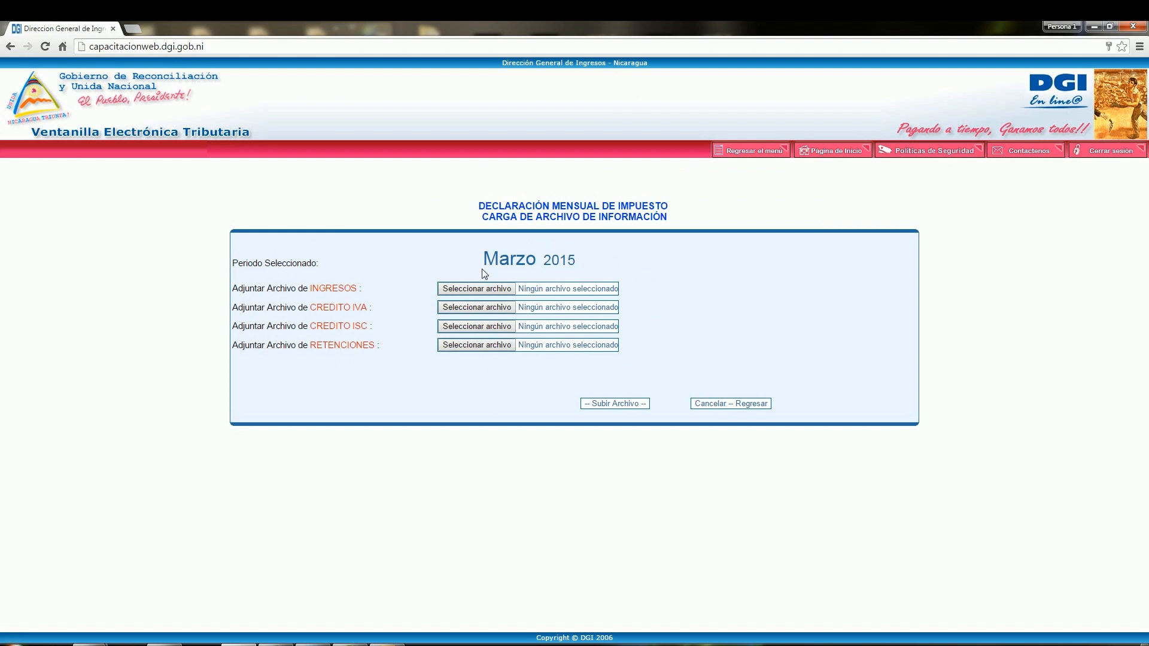
Step: Attach Ingresos GRACO.xlsx as the INGRESOS file and Crédito IVA GRACO.xlsx as the CREDITO IVA file
drag(316, 307, 374, 348)
click(400, 344)
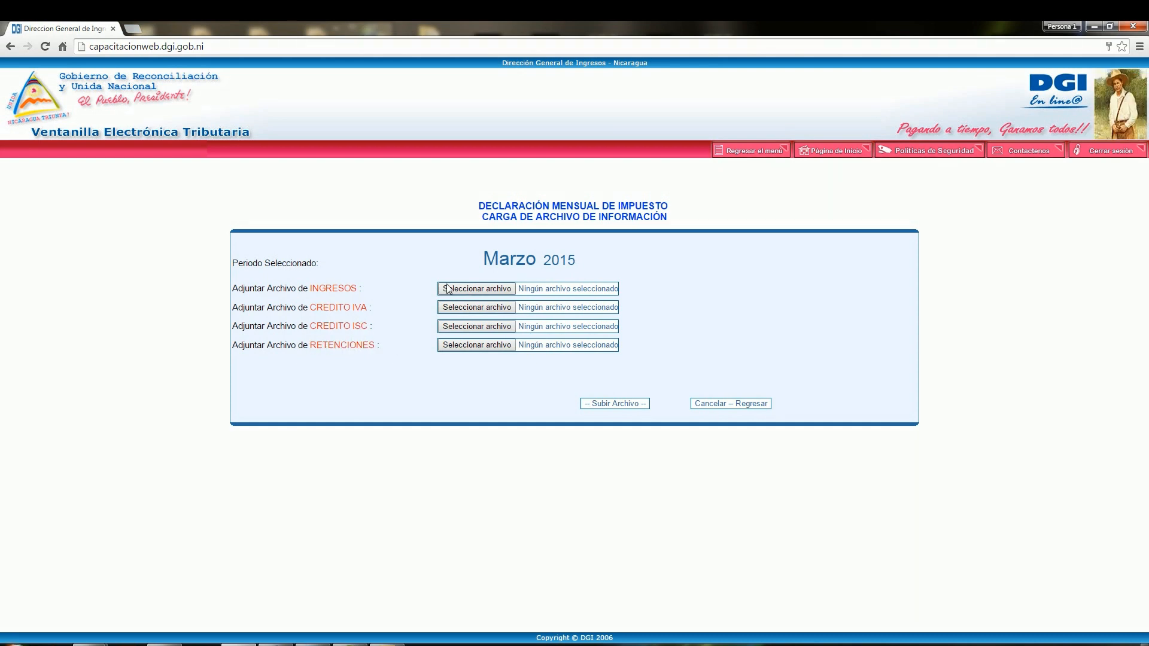
click(453, 290)
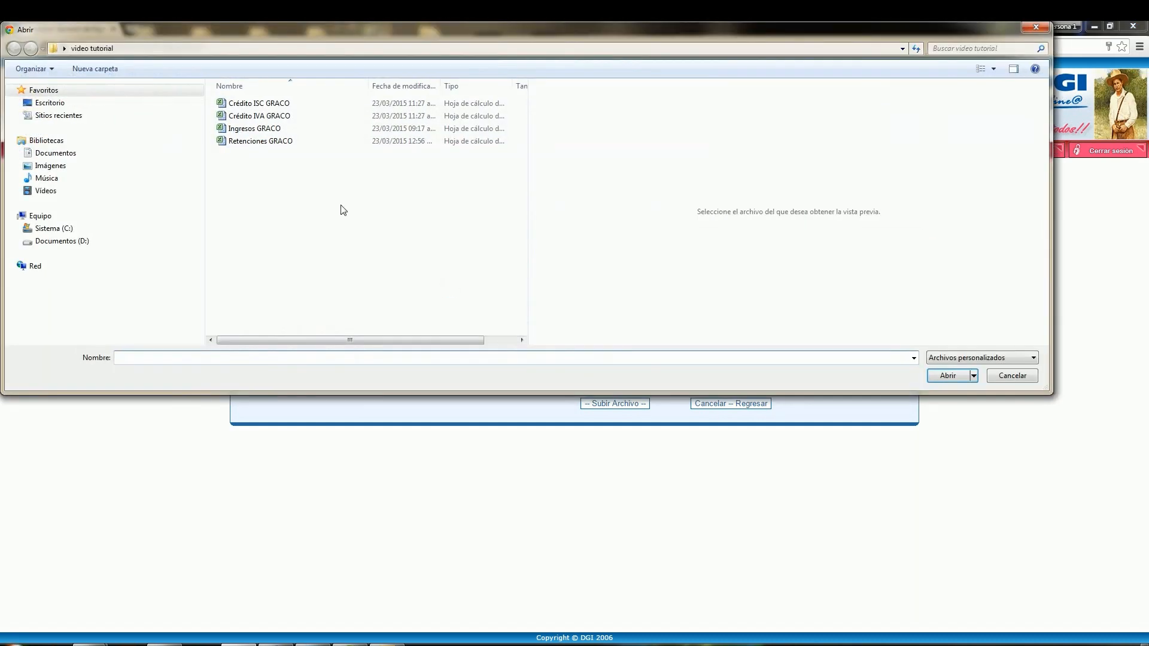
click(278, 130)
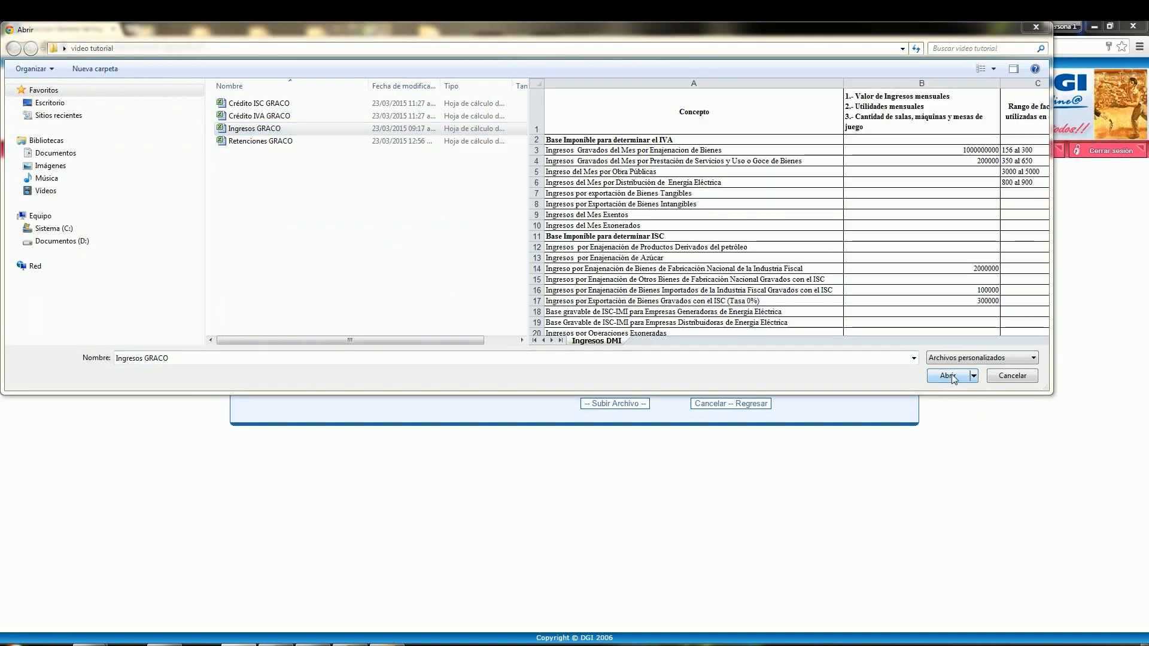
click(948, 375)
click(461, 305)
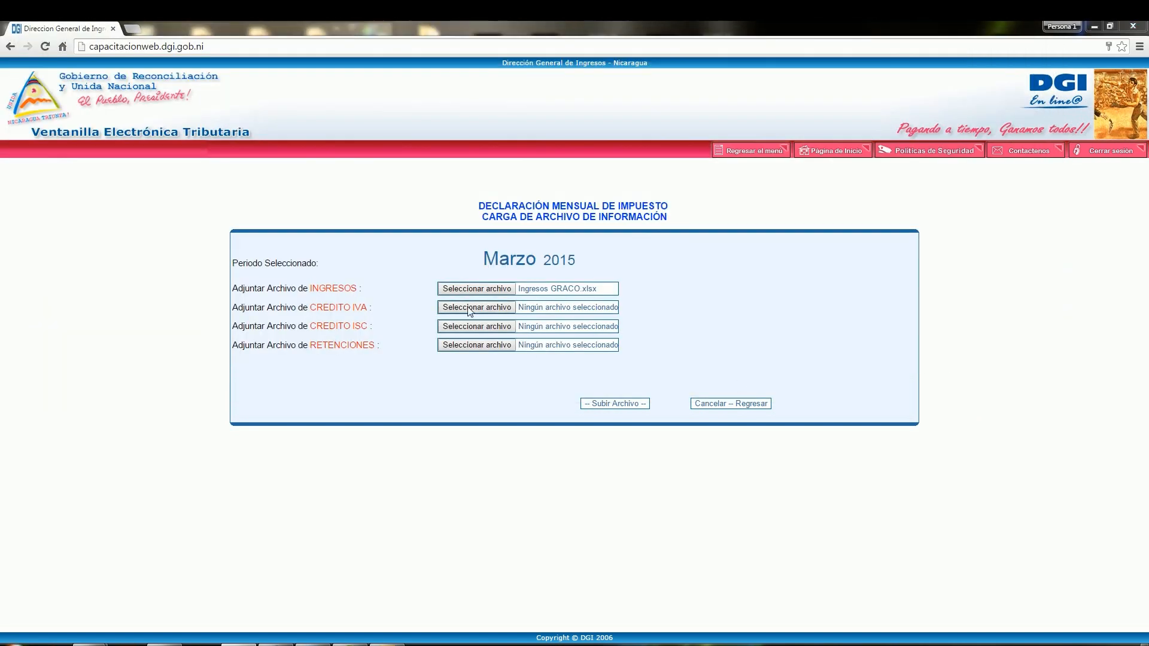
click(282, 116)
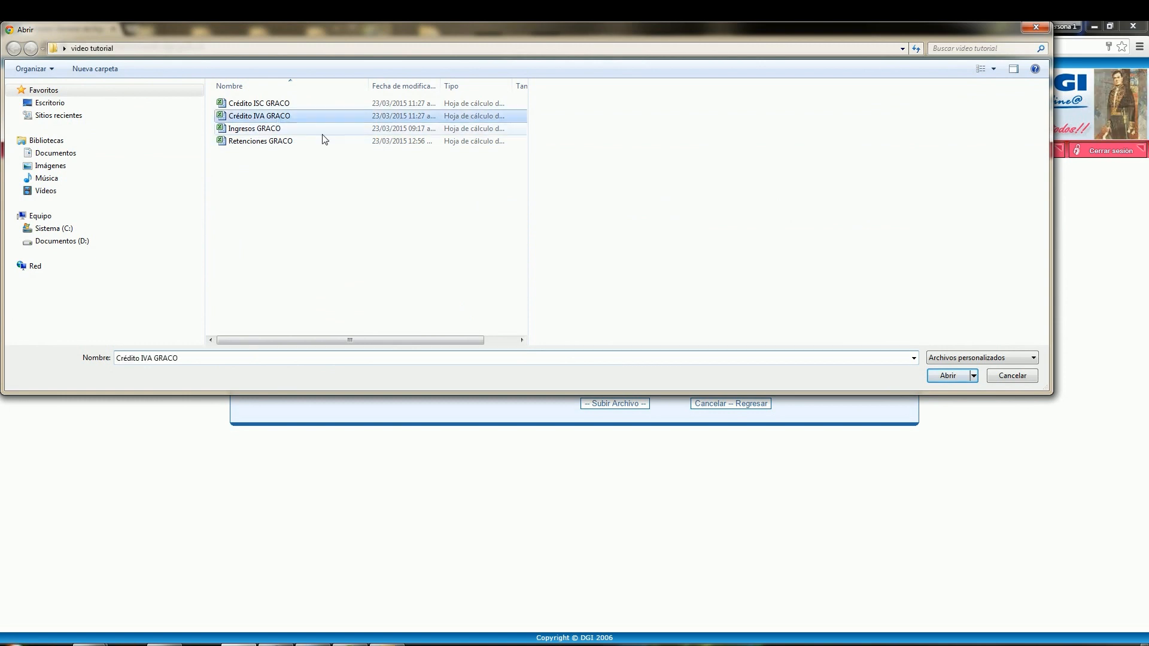
click(944, 377)
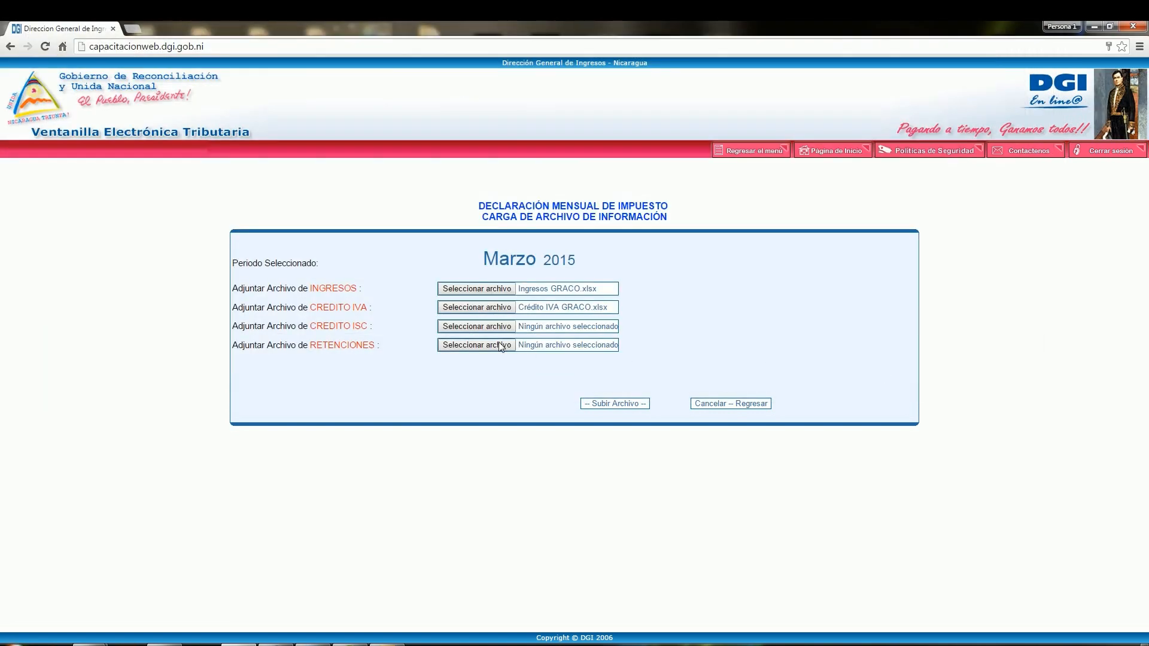
Step: Attach Crédito ISC GRACO.xlsx as the CREDITO ISC file and upload the attached files
click(472, 327)
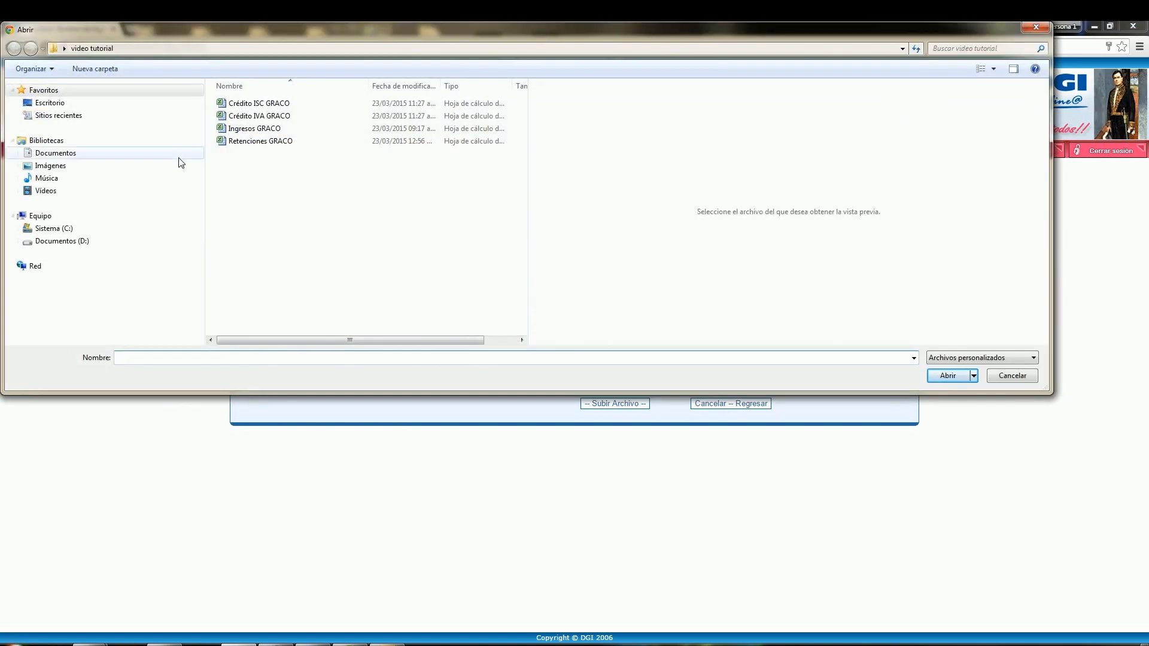
click(273, 103)
click(948, 376)
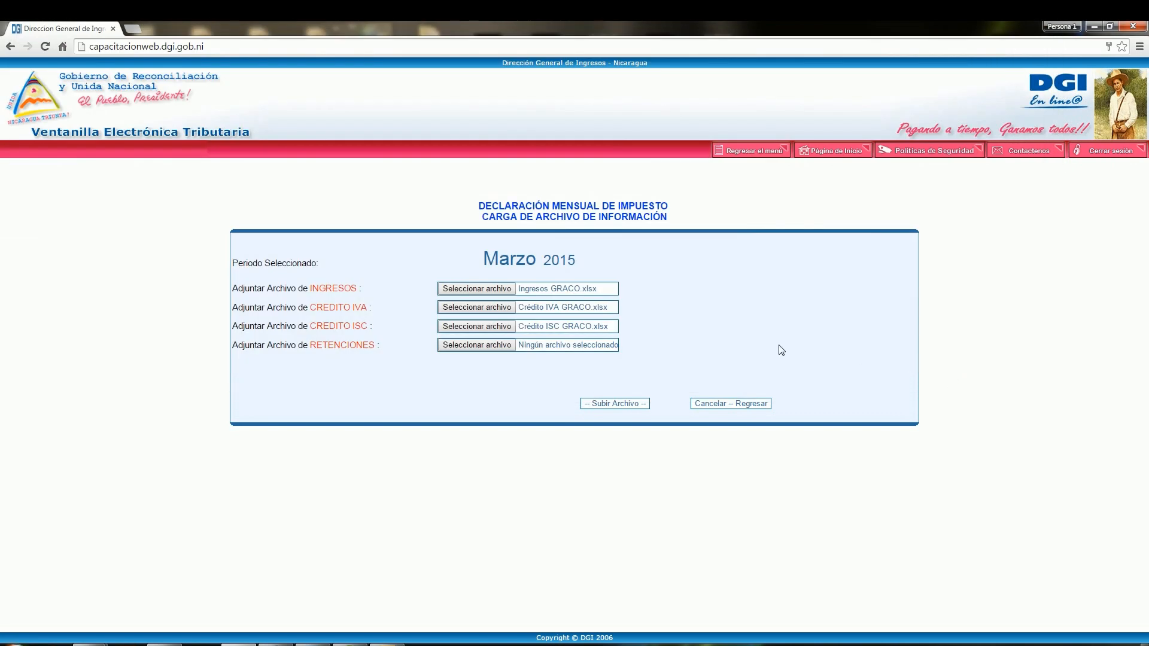
click(626, 406)
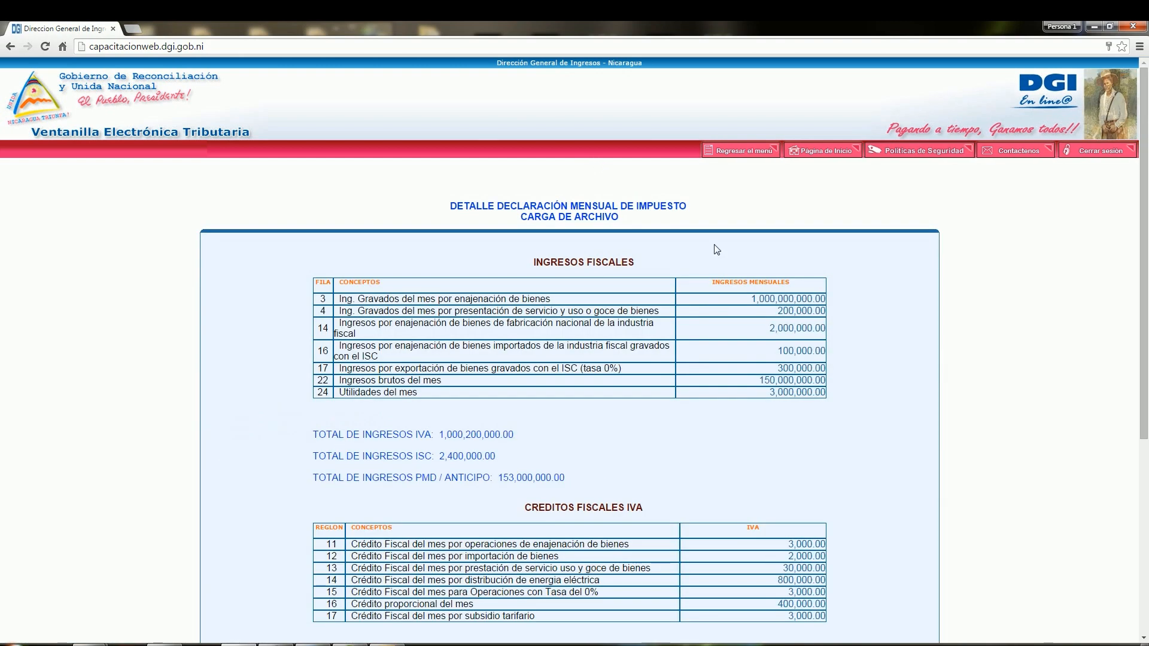
Step: Generate the declaration, assigning ISC codes 015 and 017 each 1000000.00 (row 14), 50000.00 (row 16), 150000.00 (row 17) and a 1200000.00 debit
drag(1139, 359, 1147, 455)
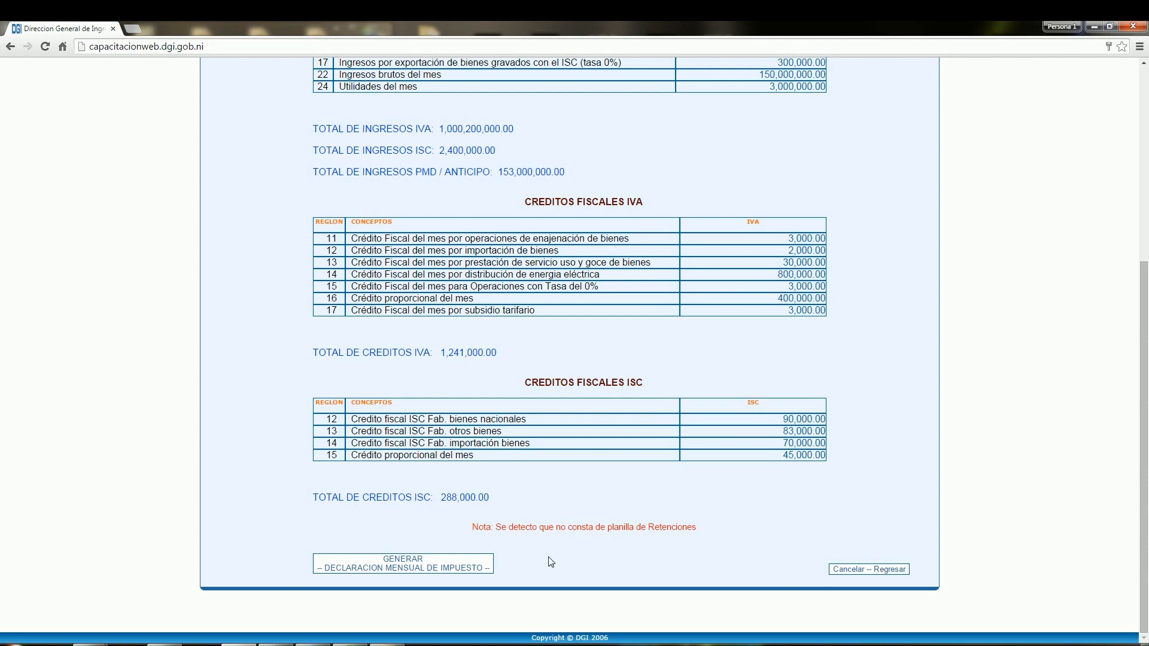
click(472, 573)
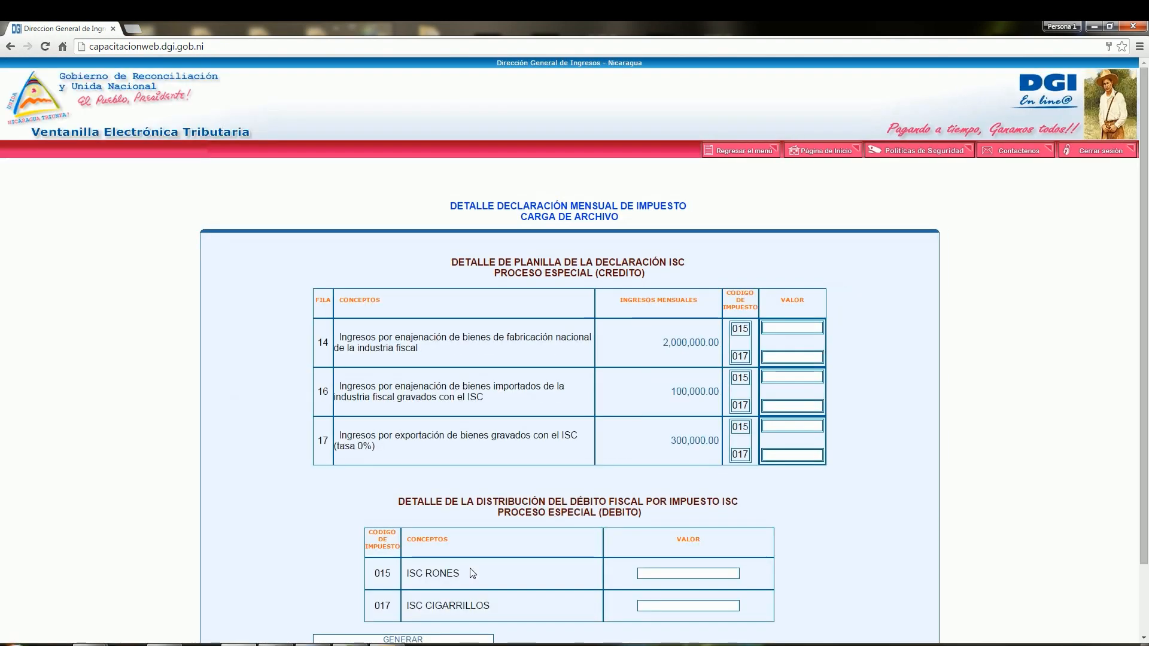
drag(1146, 307, 1146, 372)
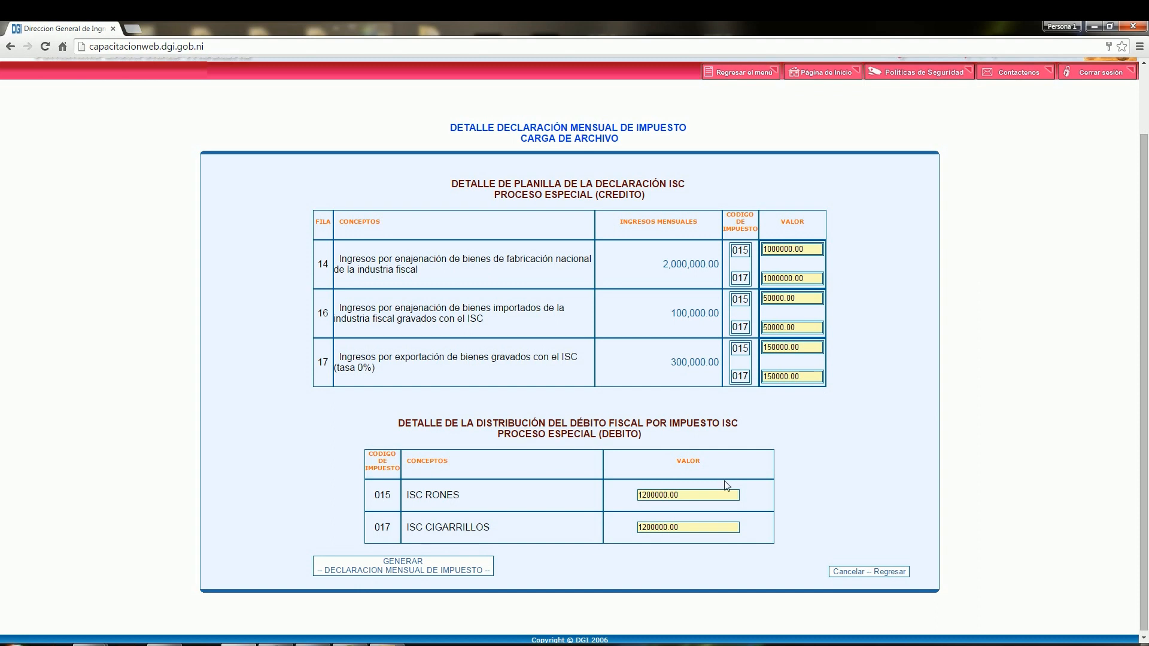
click(411, 572)
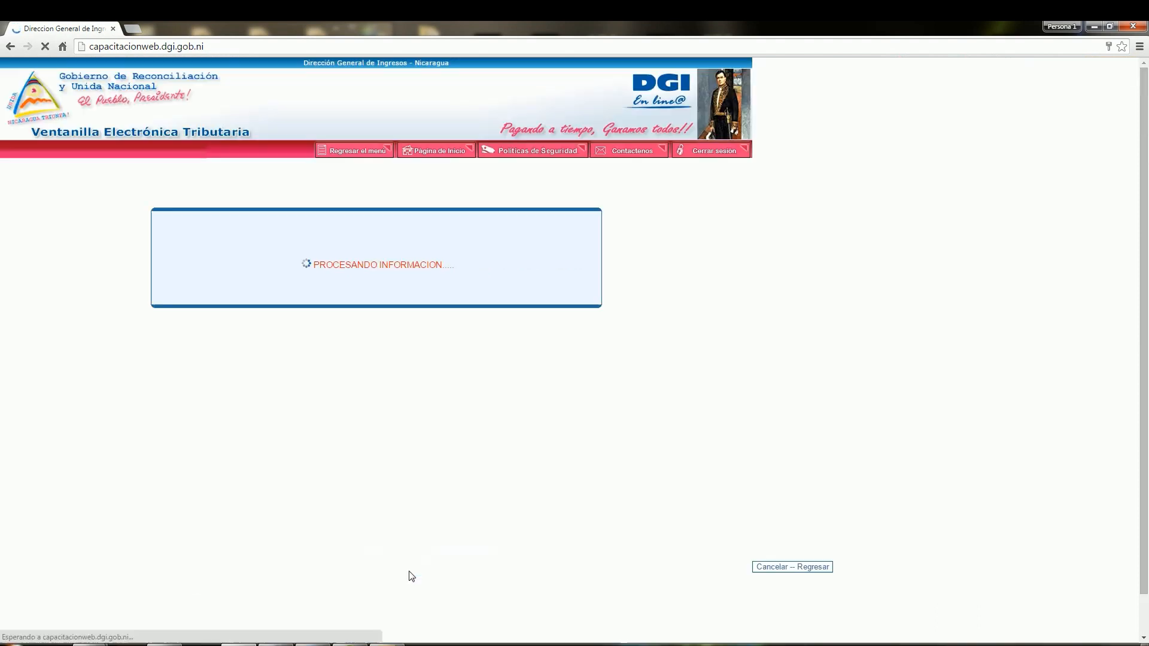
Step: Validate the generated Declaracion Mensual de Impuestos to fill in its calculated rows
drag(1147, 243, 1147, 574)
drag(1147, 634, 1147, 634)
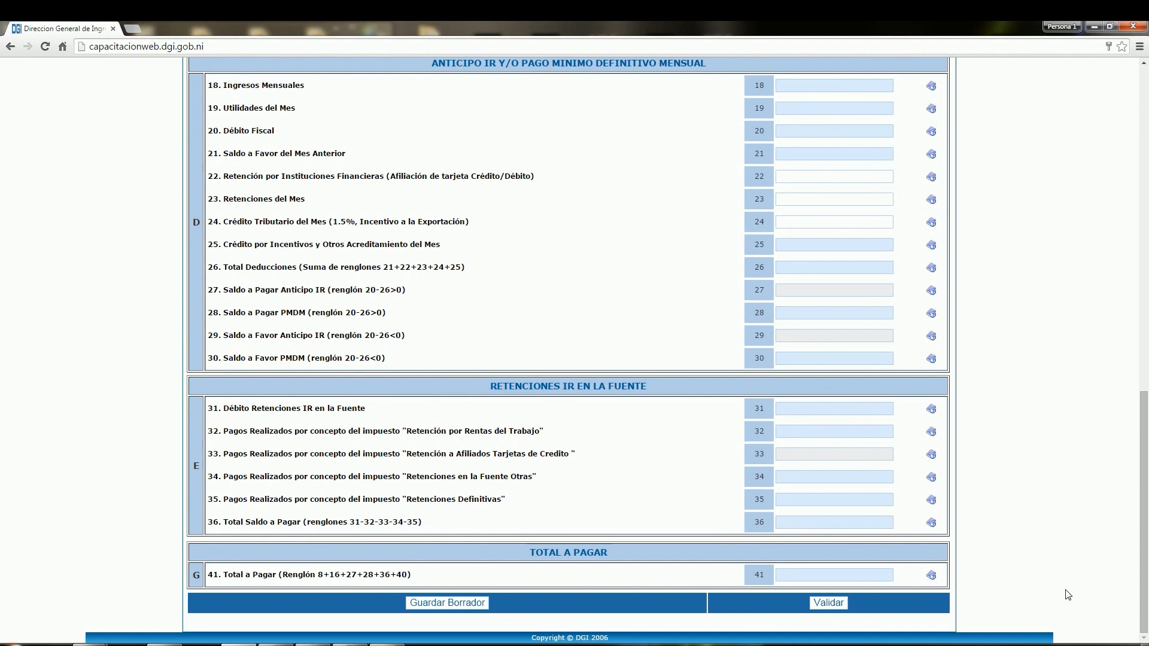
click(826, 603)
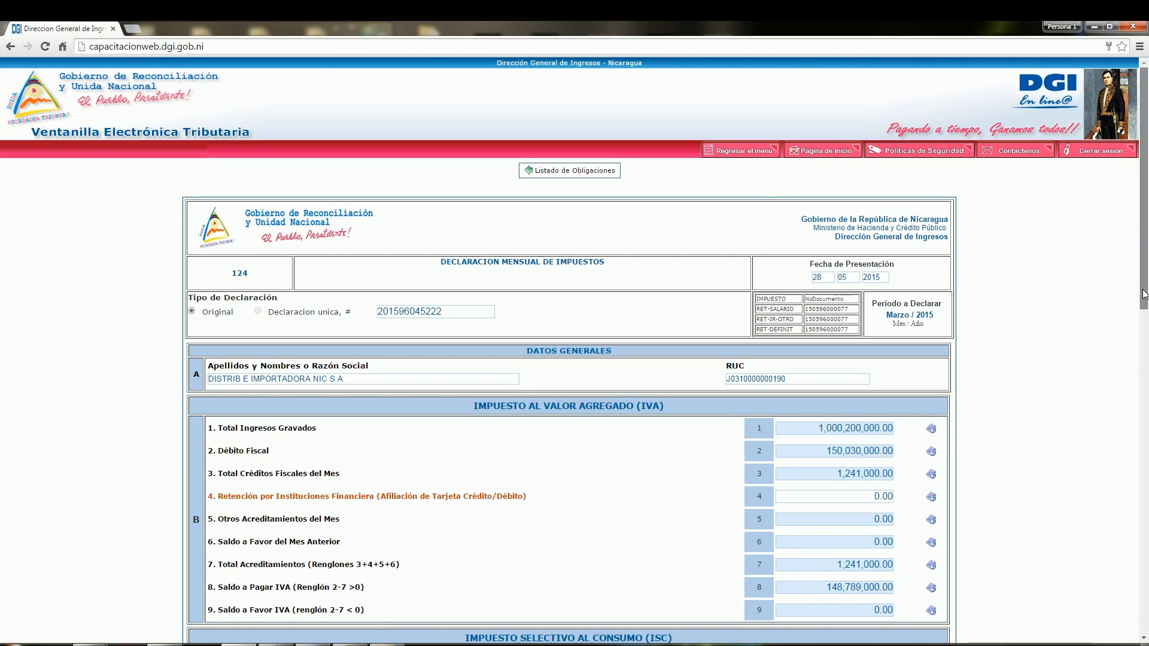
Step: Review the validated IVA, ISC and IR sections, submit the declaration and accept zero values for the rows in red
scroll(880, 325, down, 4)
drag(831, 262, 902, 277)
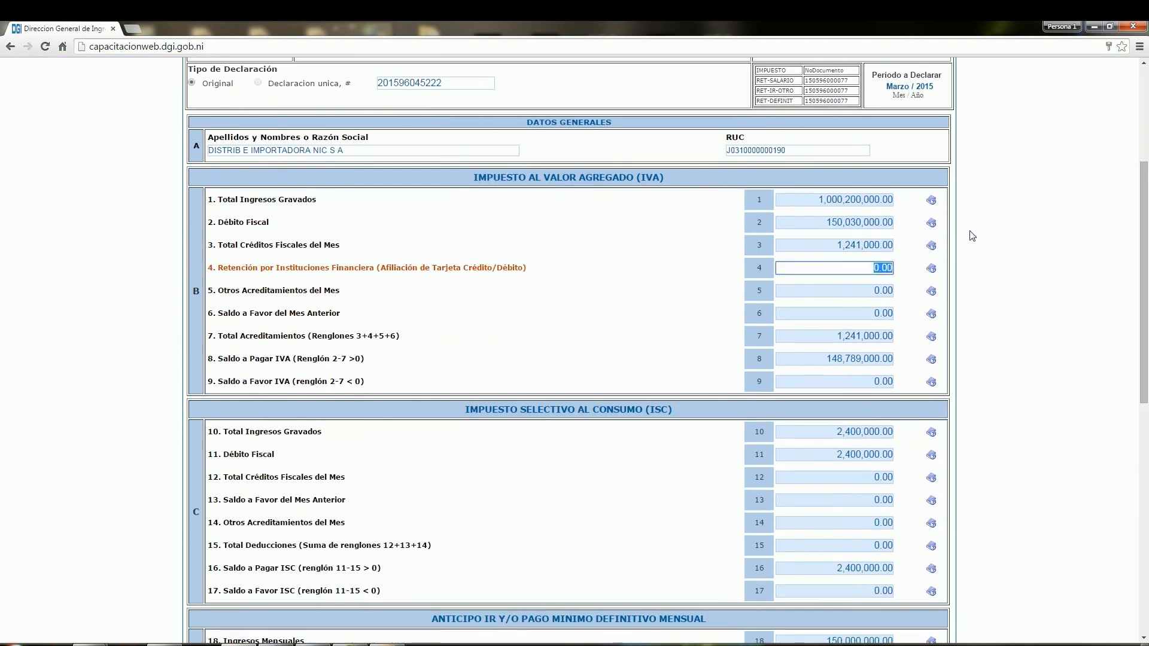
scroll(973, 237, down, 10)
click(865, 603)
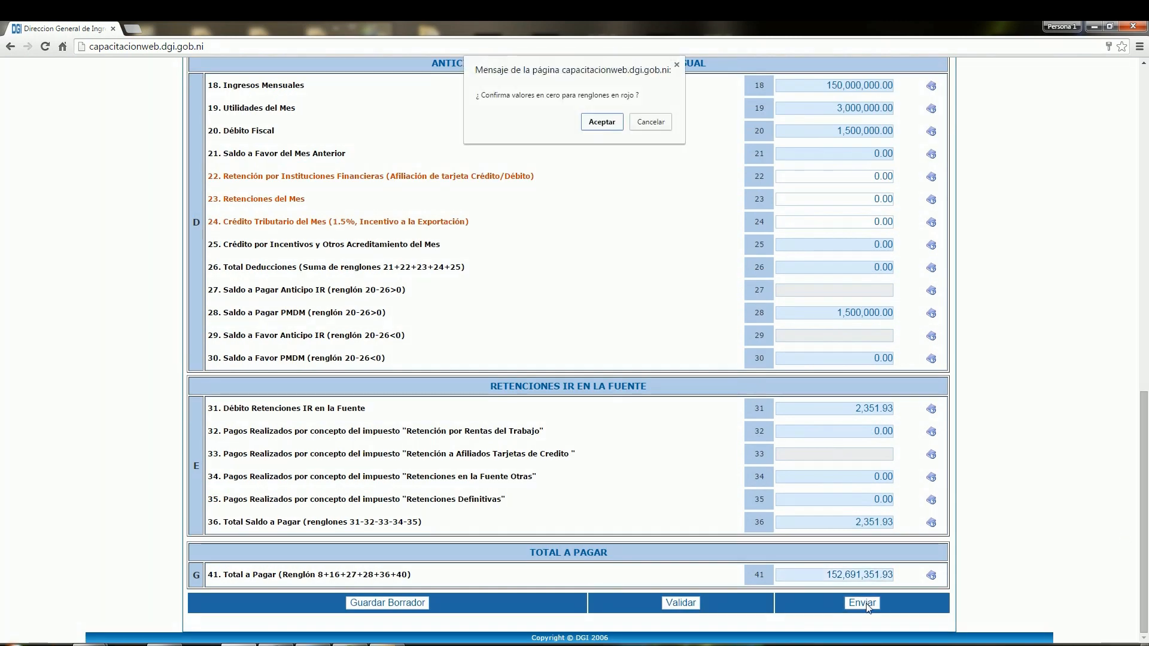
click(602, 122)
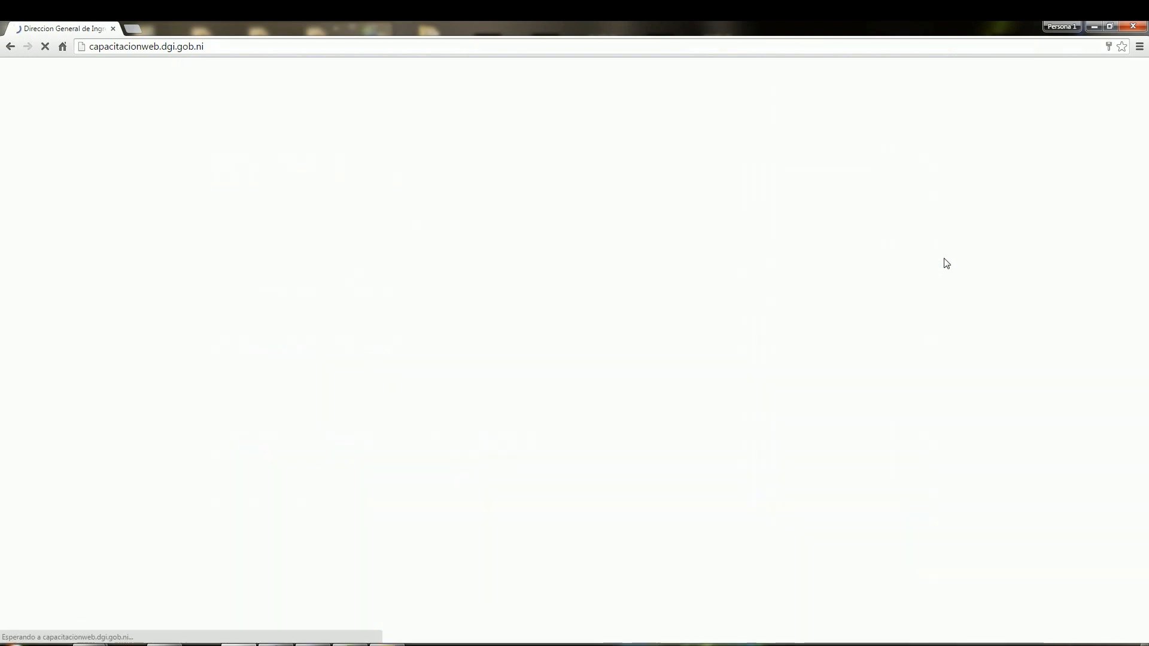
Step: Confirm the submission of the reviewed declaration with the username and password of the legally authorized user
scroll(1024, 526, down, 2)
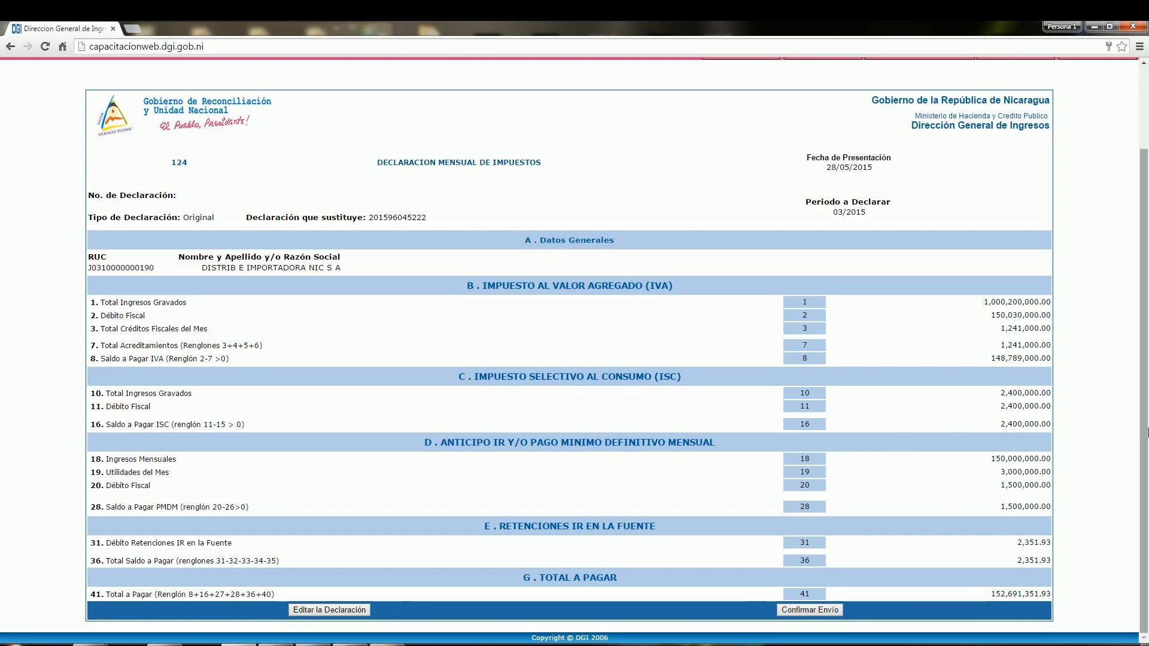
drag(1147, 405, 1147, 470)
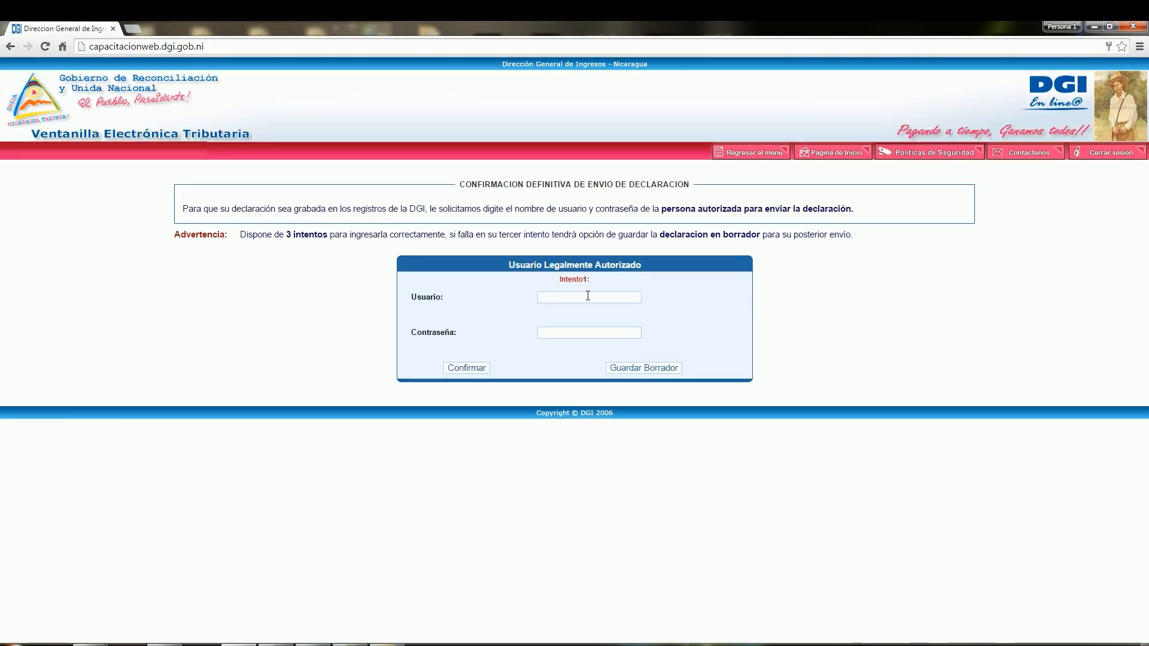
click(587, 297)
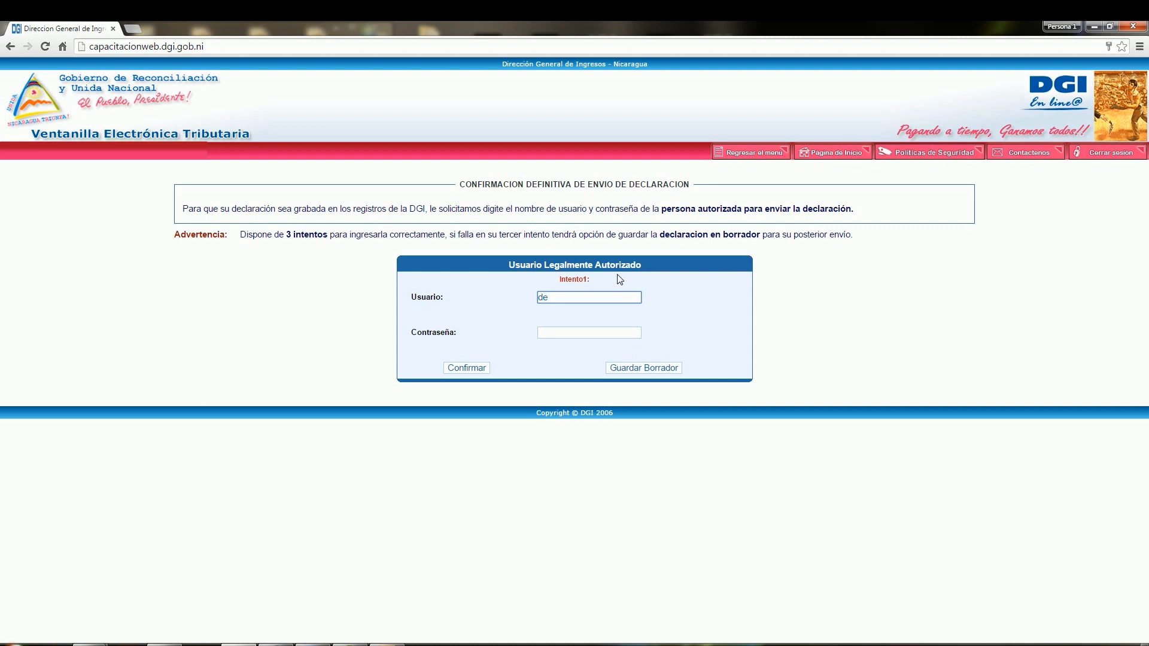
key(Tab)
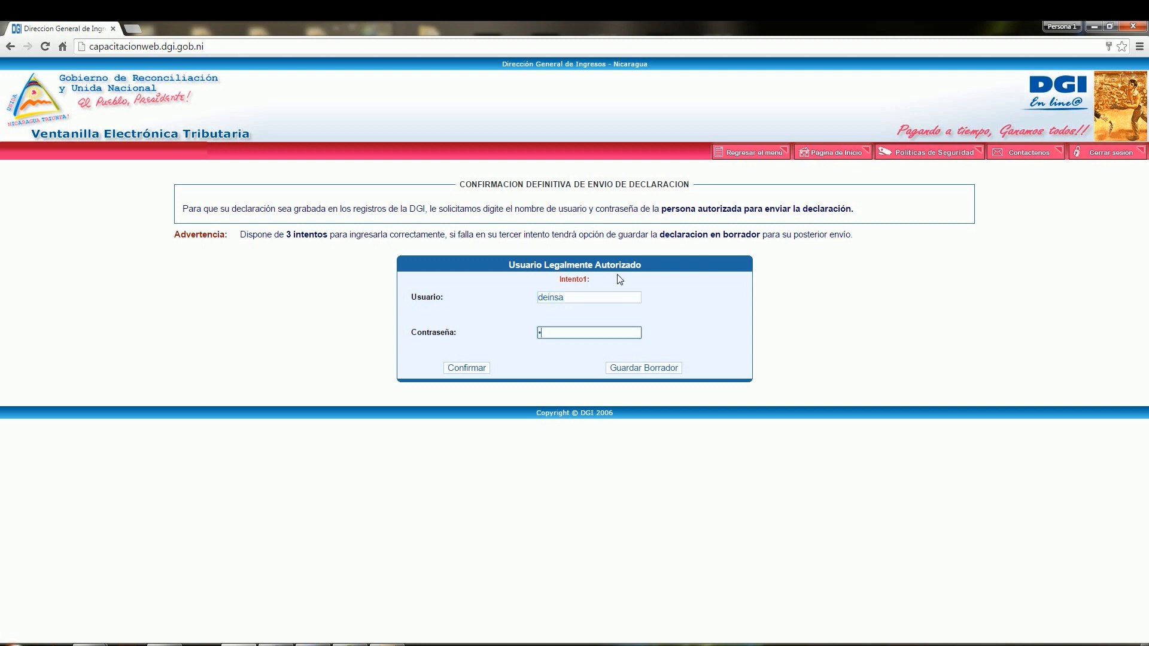
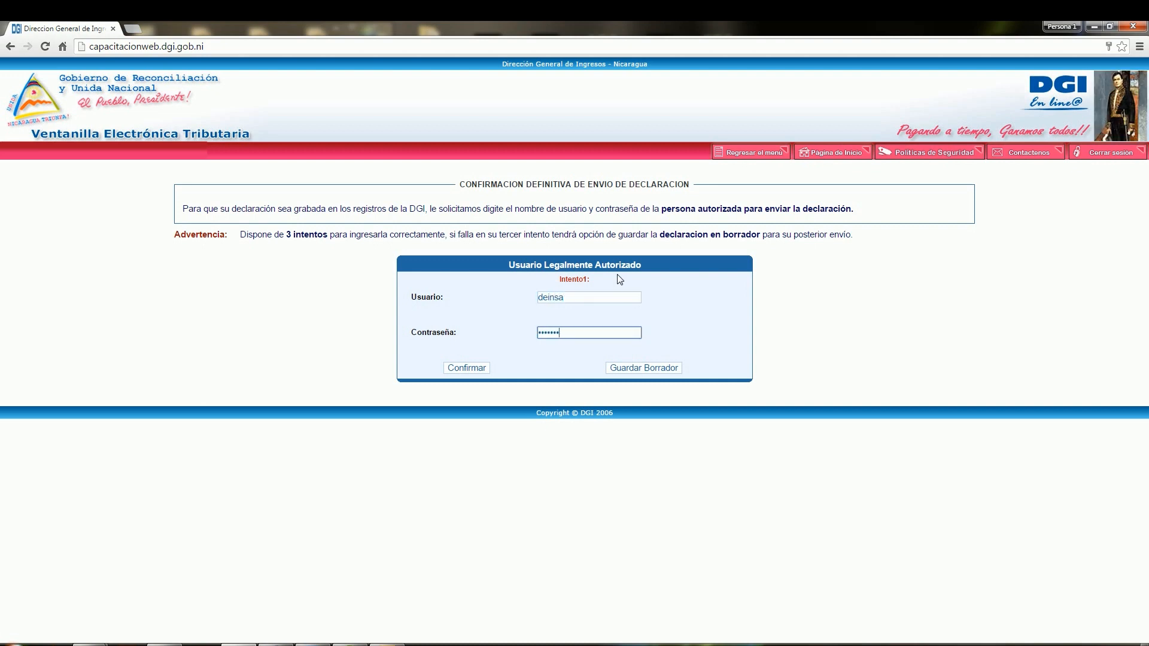
click(469, 369)
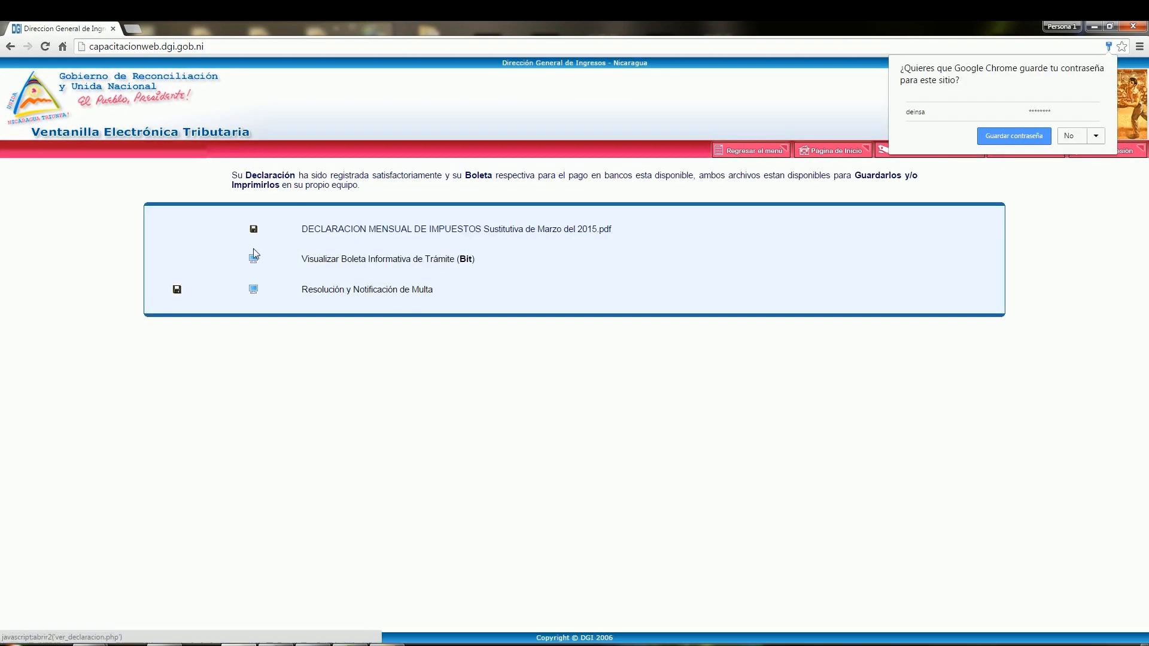
Step: Review the registered Marzo 2015 substitute declaration down to Total a Pagar and open the Boleta Informativa de Trámite (Bit)
click(256, 231)
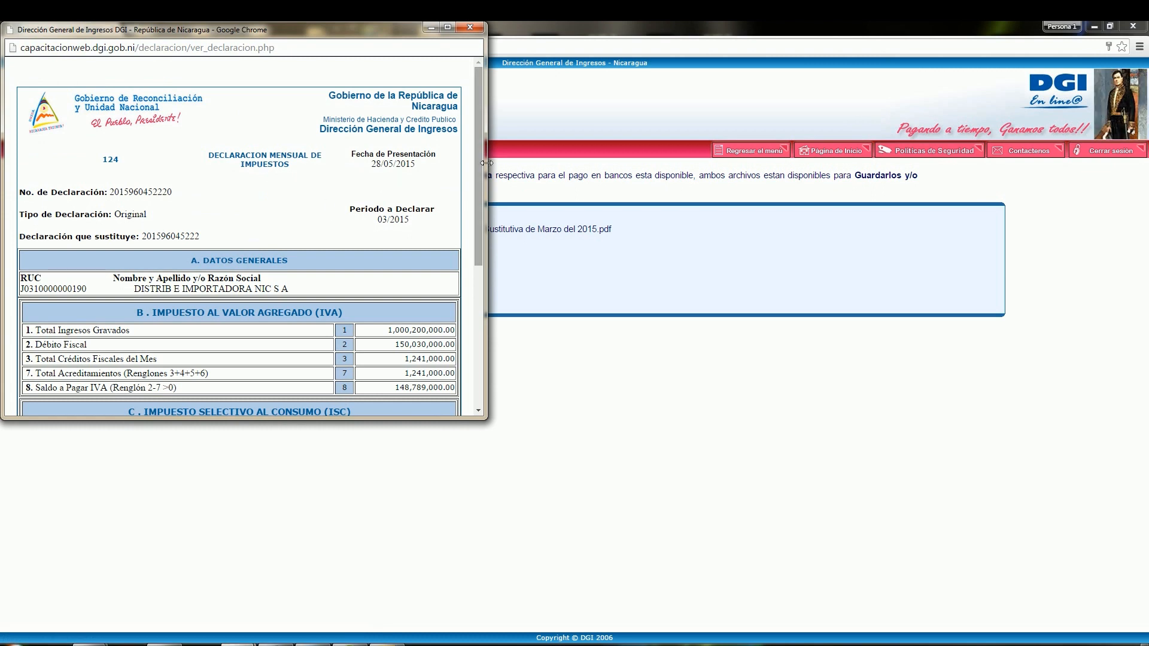
drag(473, 146, 494, 289)
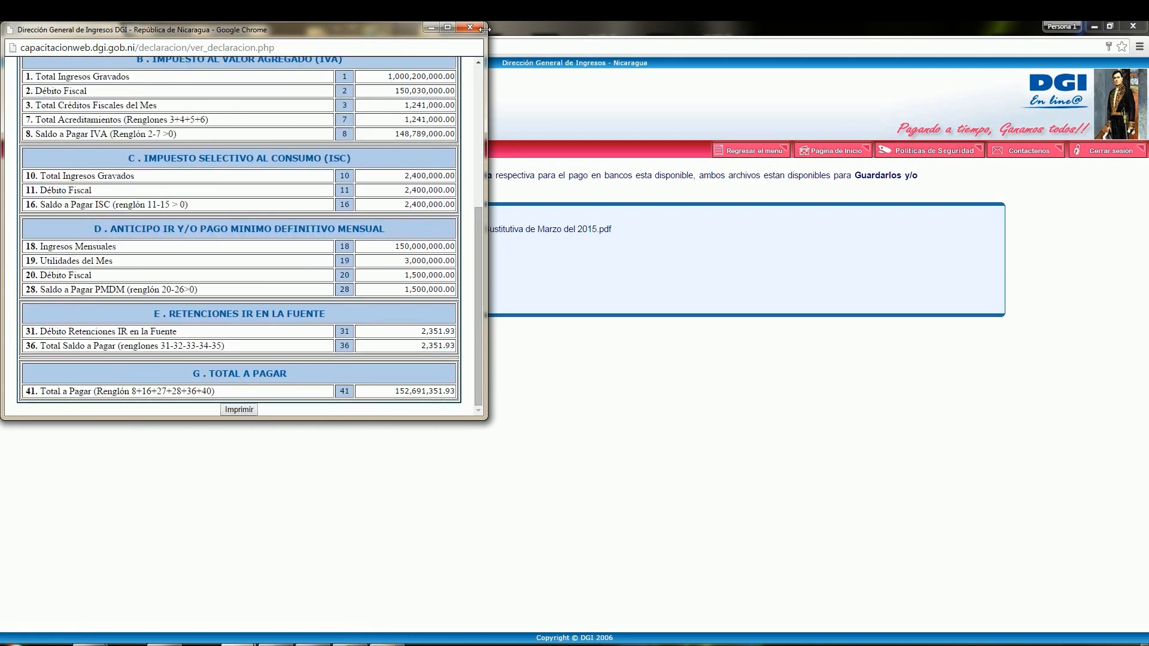
click(259, 423)
click(256, 262)
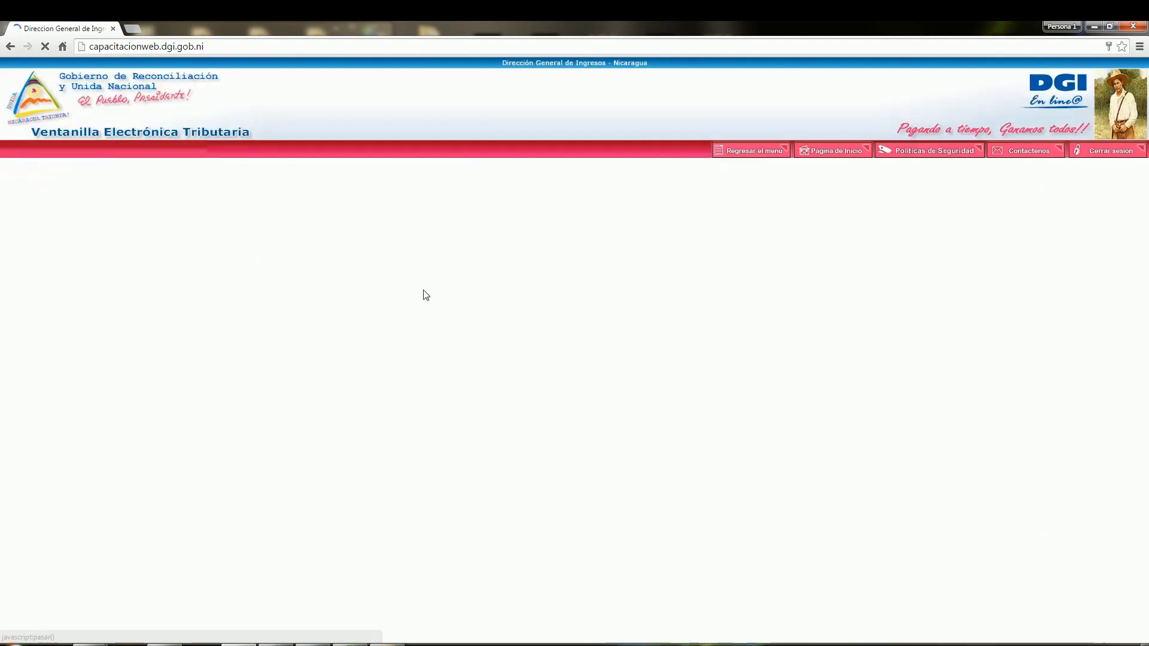